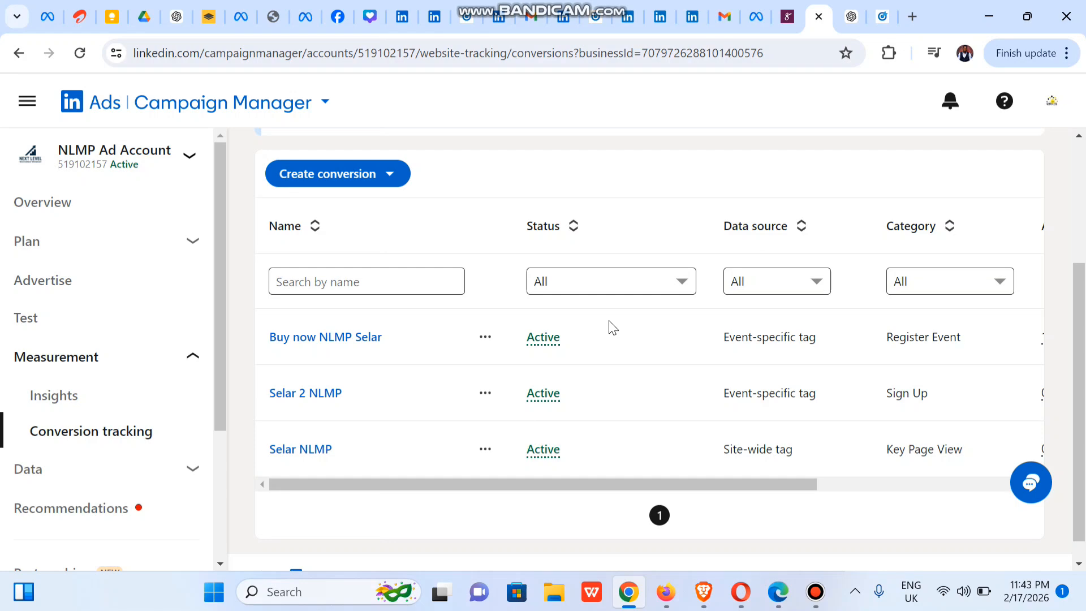
# - Start creating a new Insight Tag conversion in the ad account's conversion tracking
pyautogui.click(350, 182)
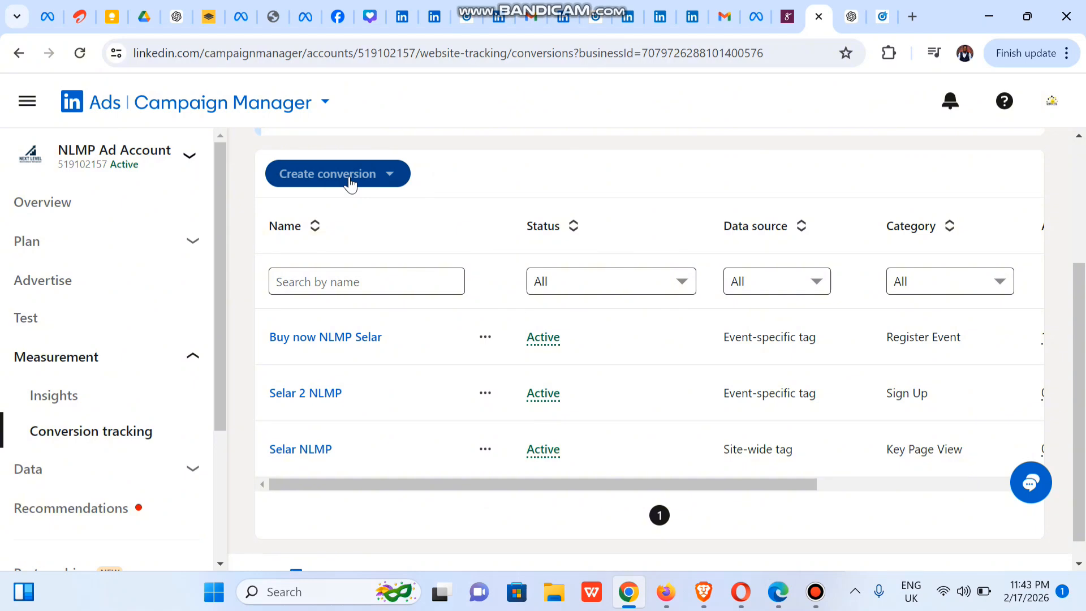
pyautogui.click(350, 182)
pyautogui.click(323, 188)
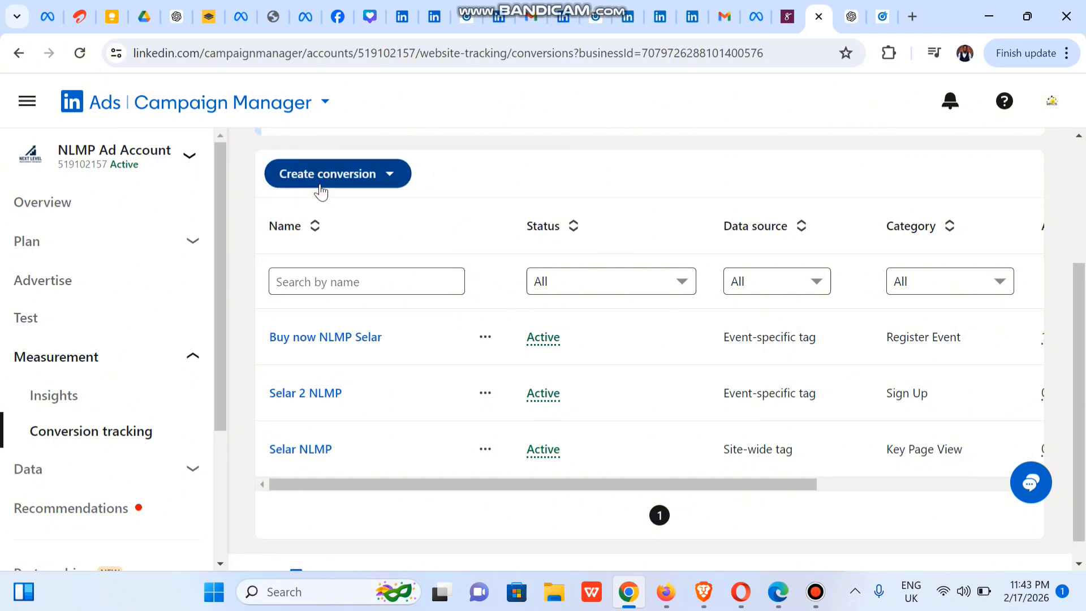
pyautogui.click(321, 190)
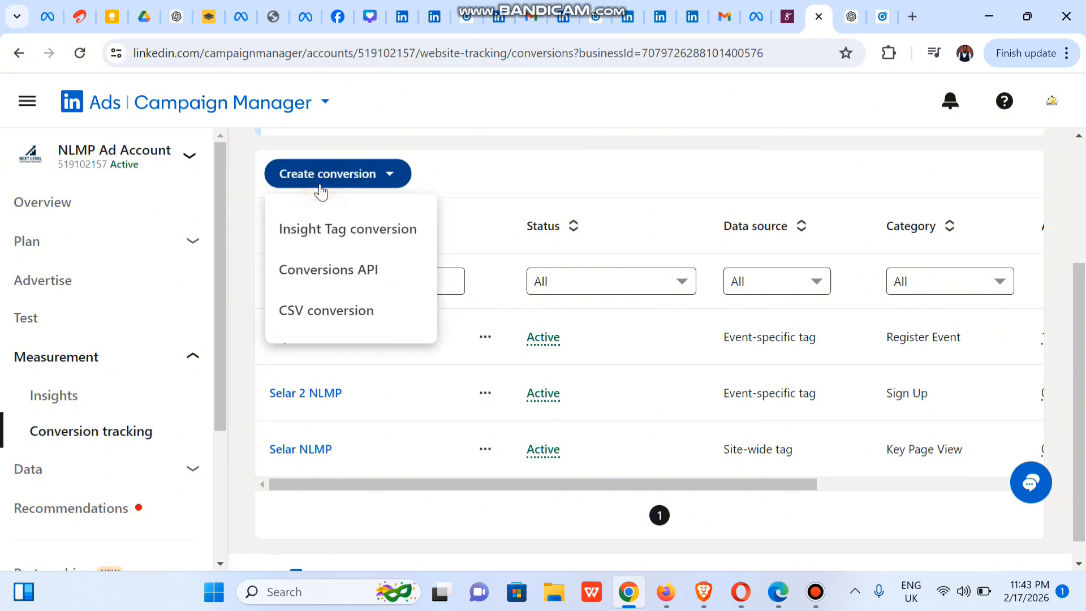
pyautogui.click(347, 239)
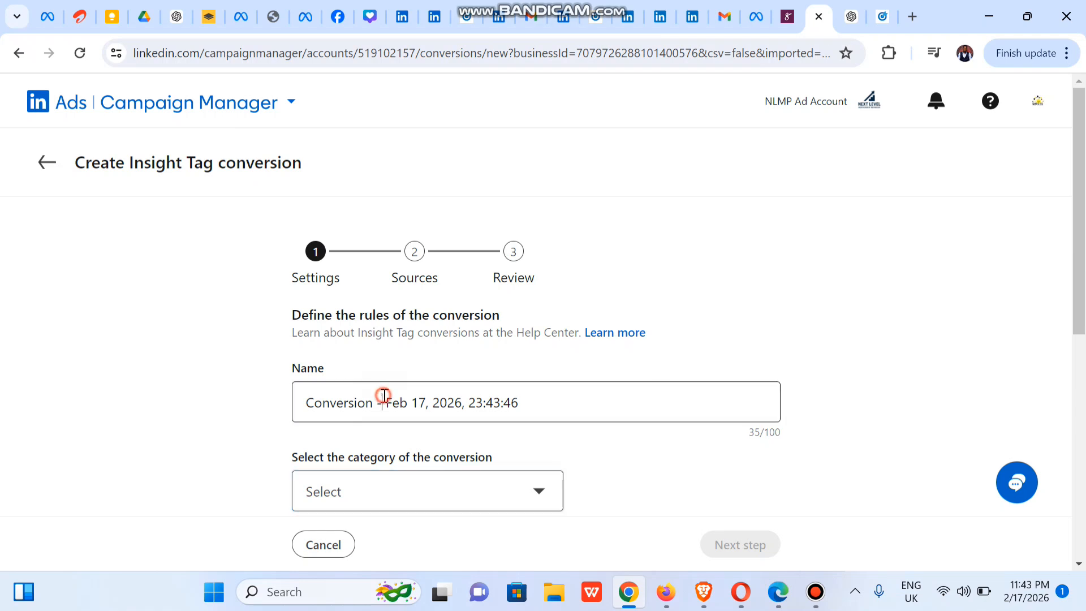
# - Name the conversion "Sales on selar" and set its category to Purchase
pyautogui.click(384, 400)
pyautogui.hotkey('ctrl', 'a')
pyautogui.write('S')
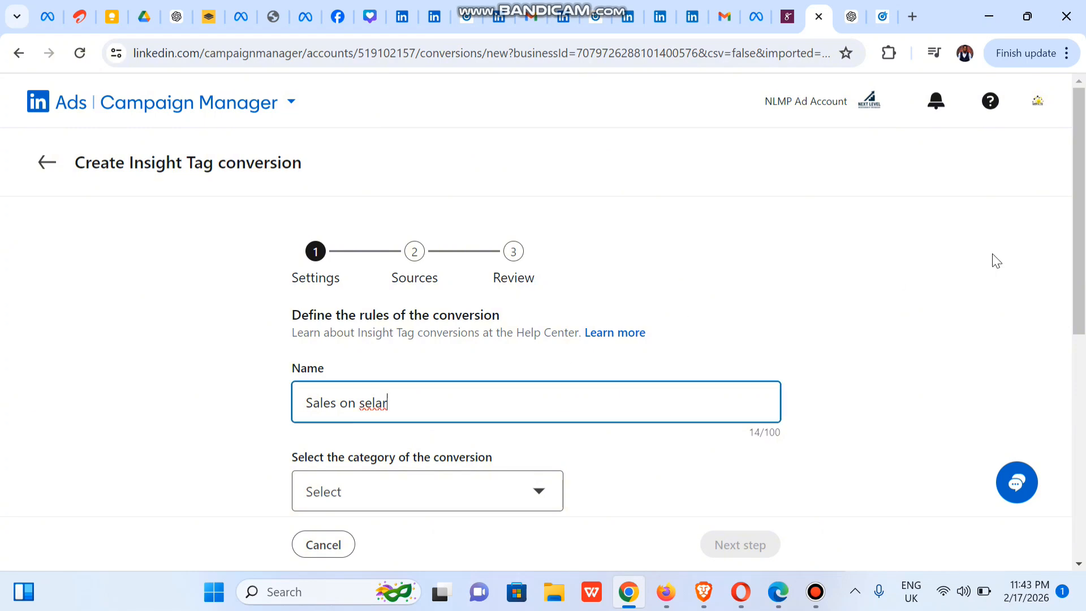
pyautogui.scroll(-3, 736, 317)
pyautogui.click(380, 320)
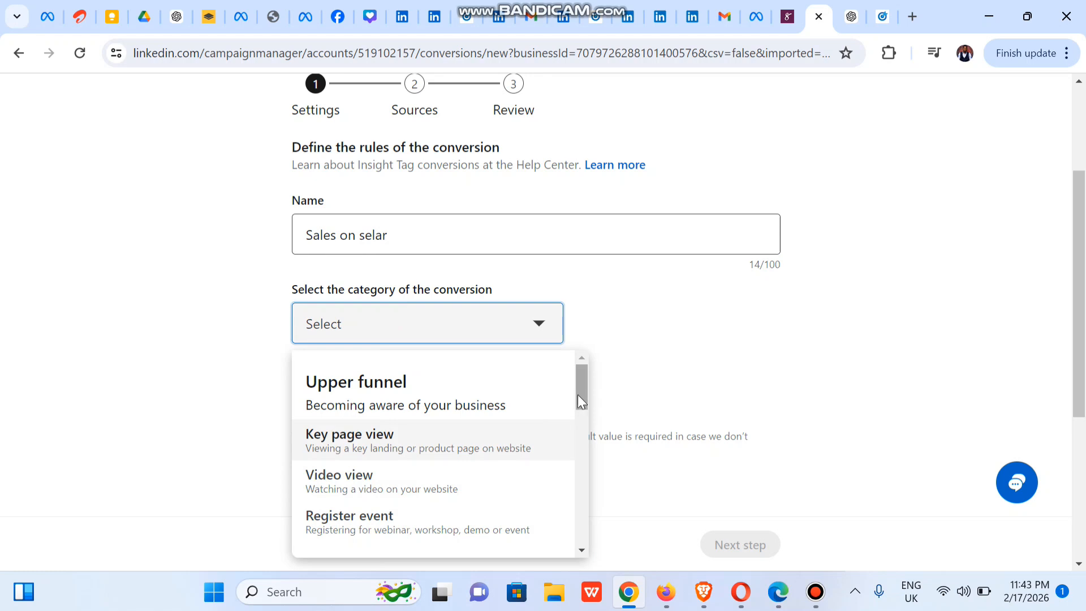
pyautogui.moveTo(580, 396); pyautogui.dragTo(589, 537)
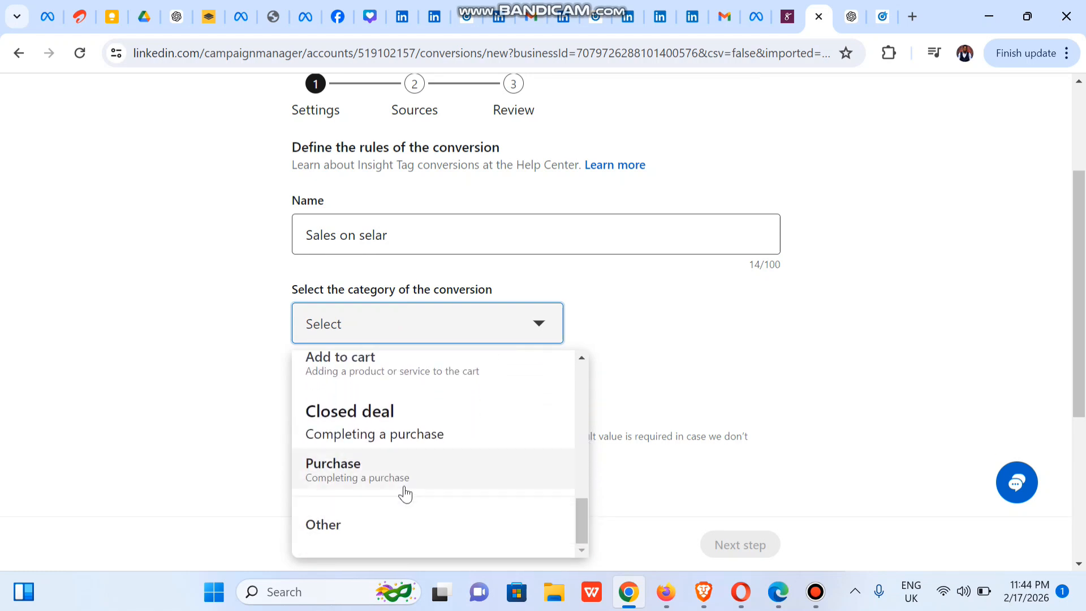
pyautogui.click(378, 478)
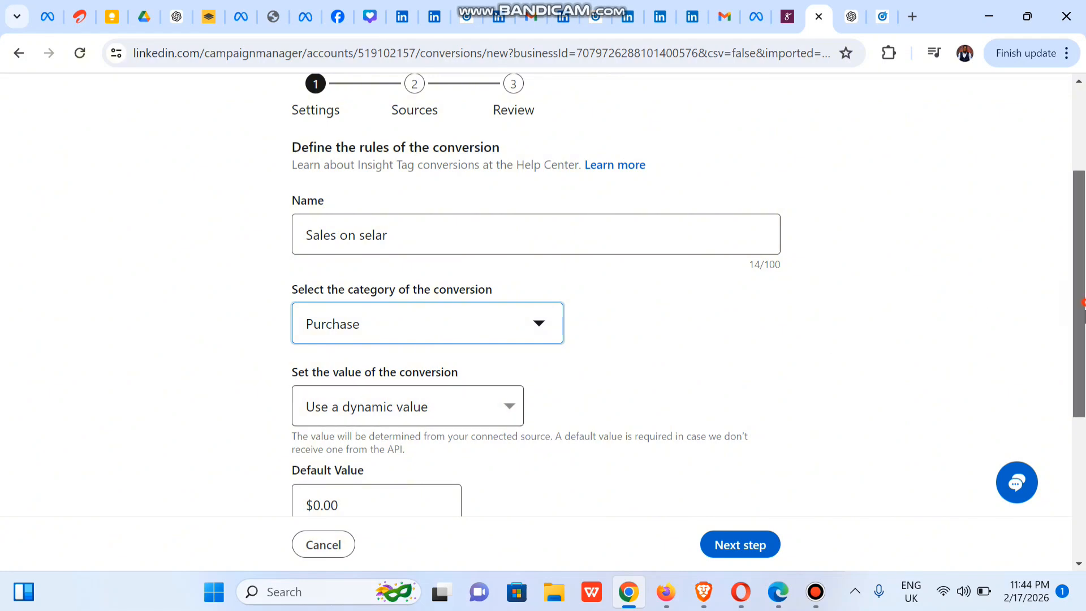
# - Set the conversion's default value to $7.00 and proceed to the Sources stage
pyautogui.moveTo(1079, 305); pyautogui.dragTo(1085, 358)
pyautogui.click(316, 407)
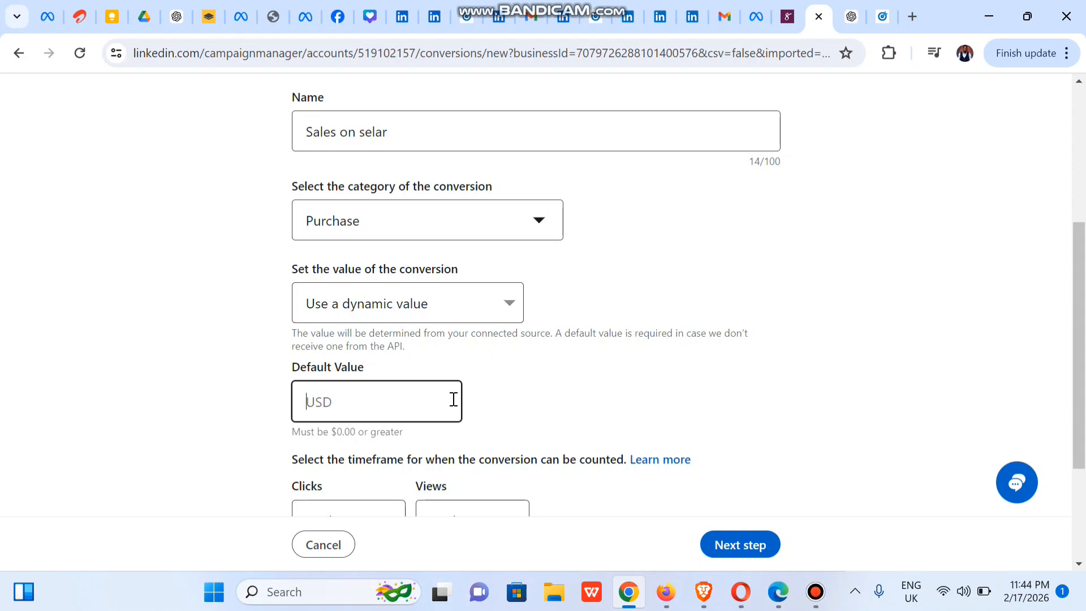
pyautogui.write('7')
pyautogui.click(544, 401)
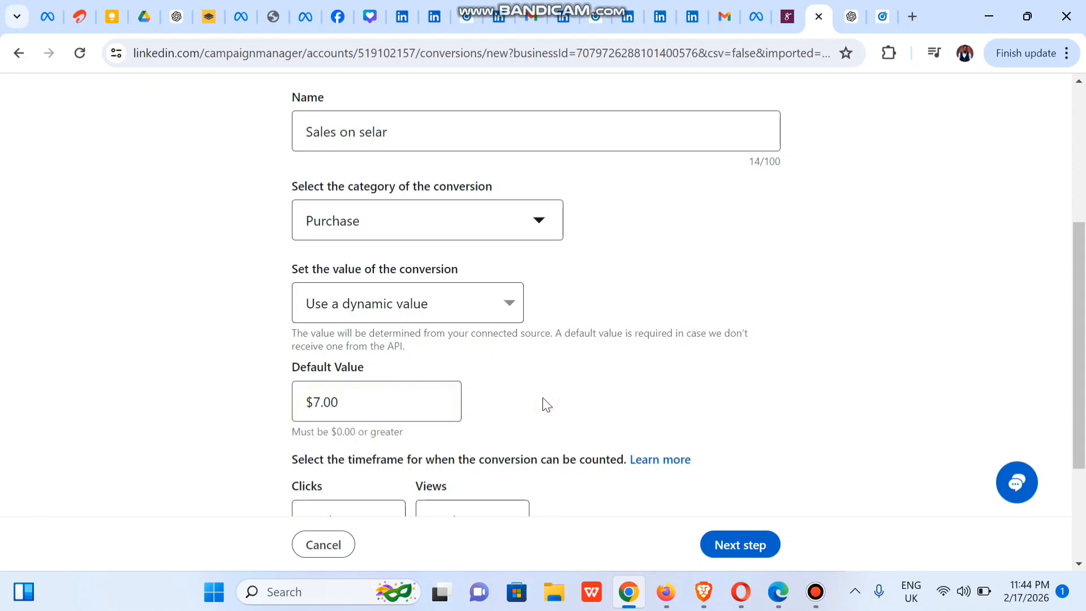
pyautogui.click(325, 412)
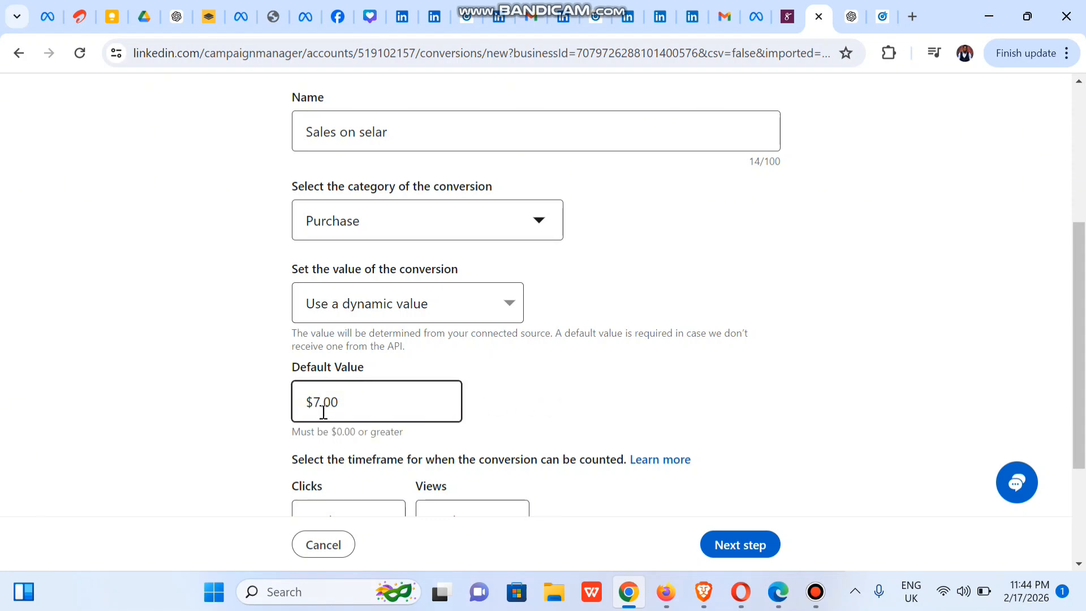
pyautogui.click(542, 370)
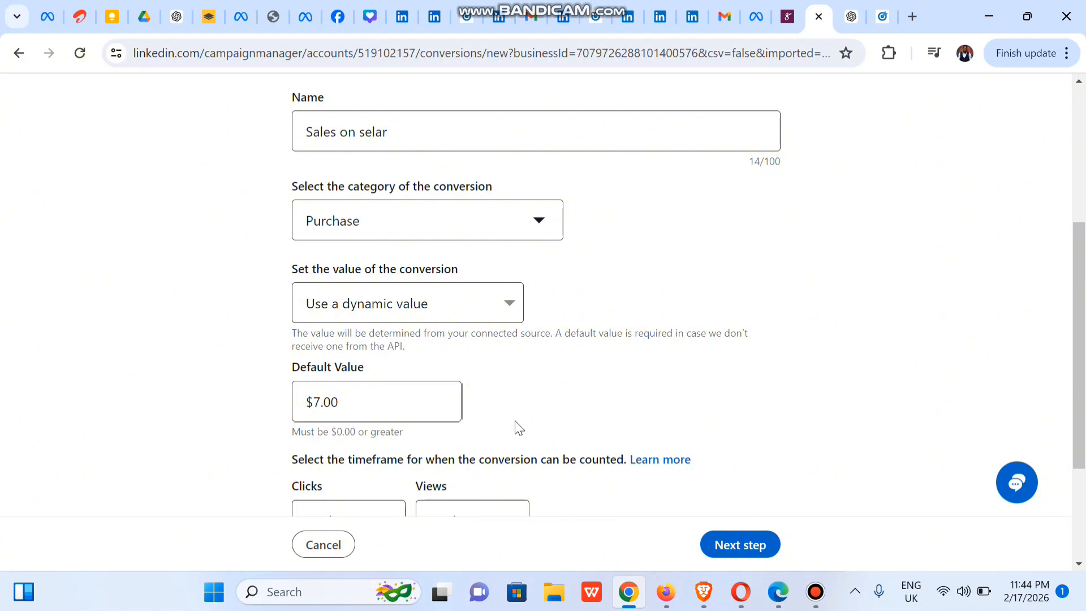
pyautogui.scroll(-2, 456, 360)
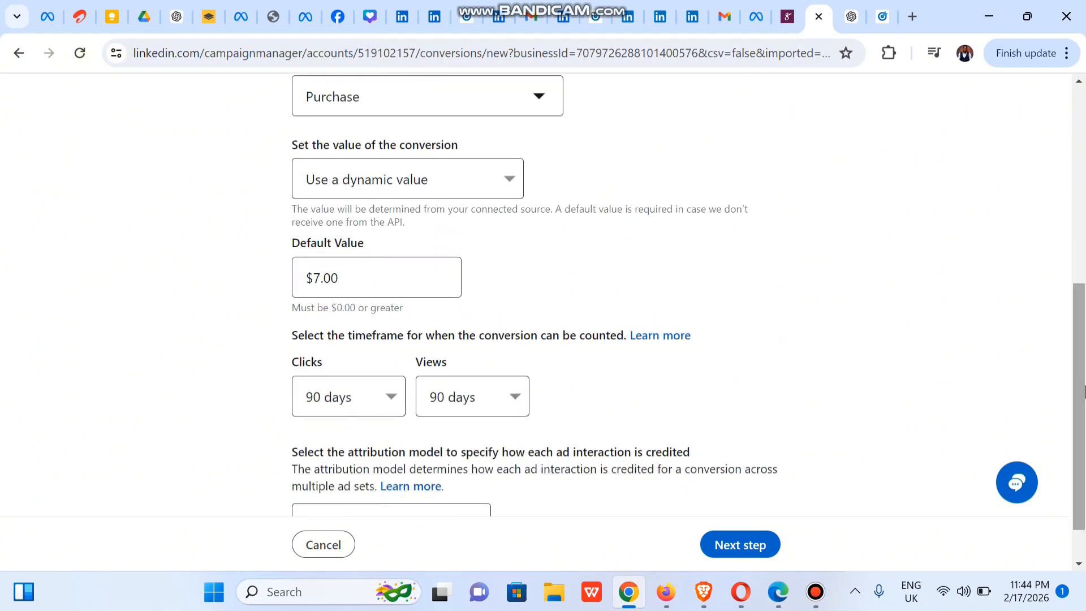
pyautogui.click(354, 281)
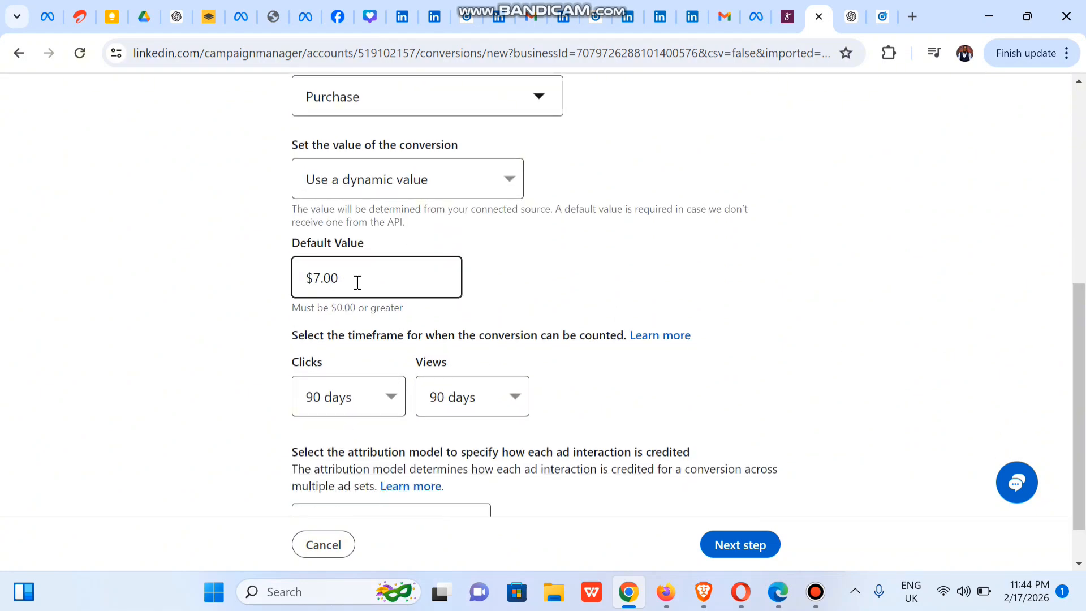
pyautogui.click(280, 382)
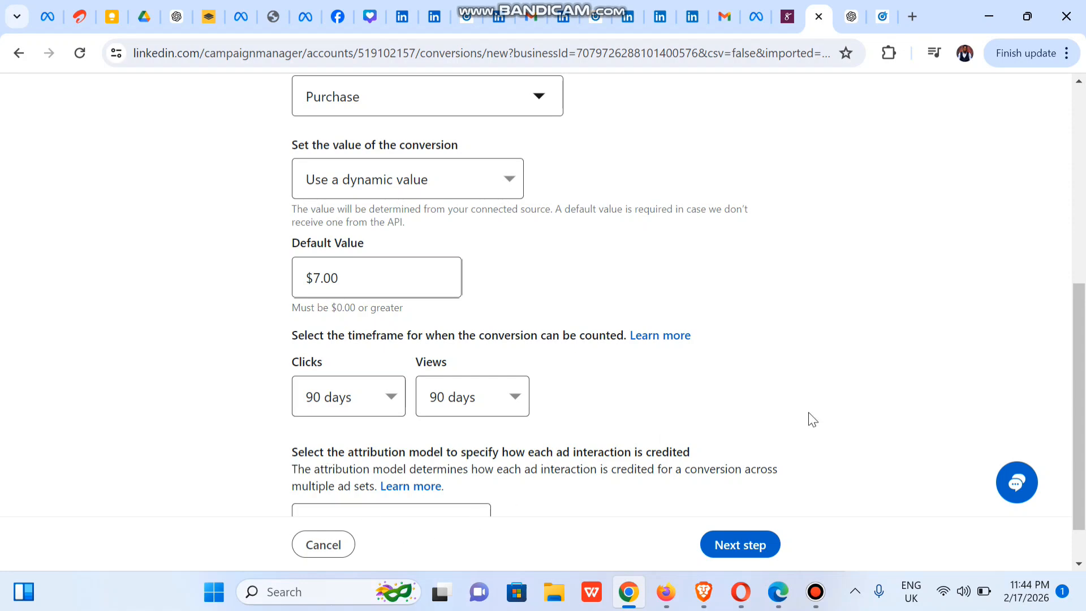
pyautogui.scroll(-1, 1084, 419)
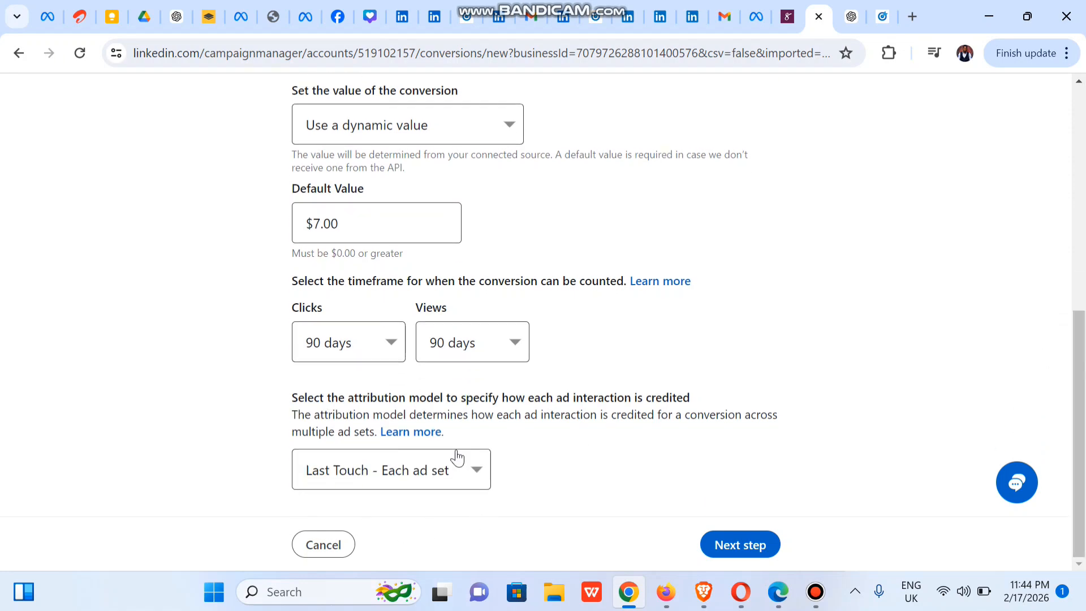
pyautogui.click(735, 529)
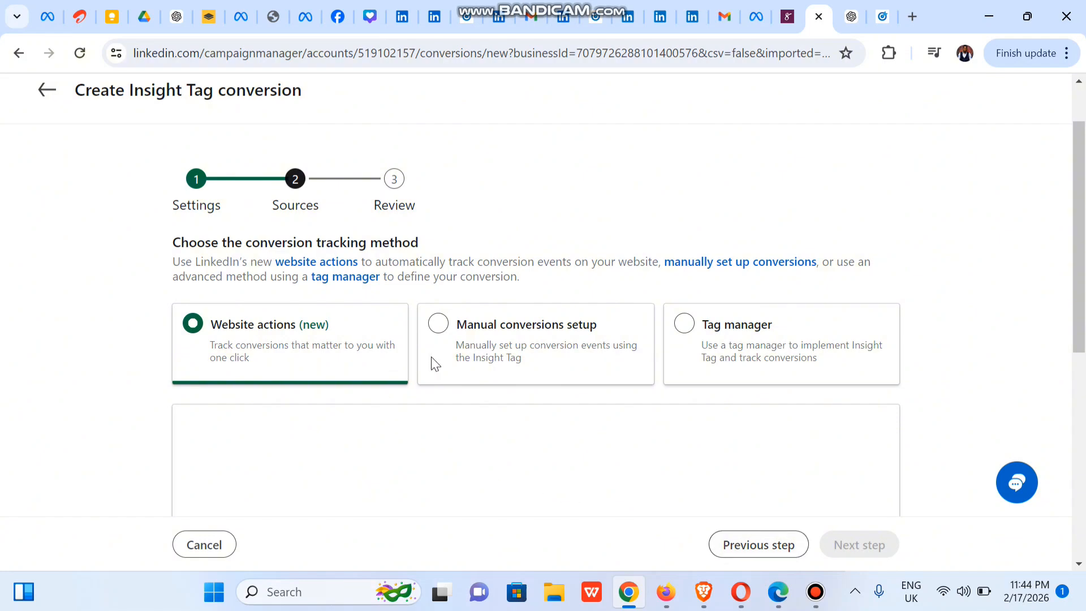
# - Choose Tag manager as the conversion tracking method and copy the Partner ID (Insight Tag ID)
pyautogui.click(707, 331)
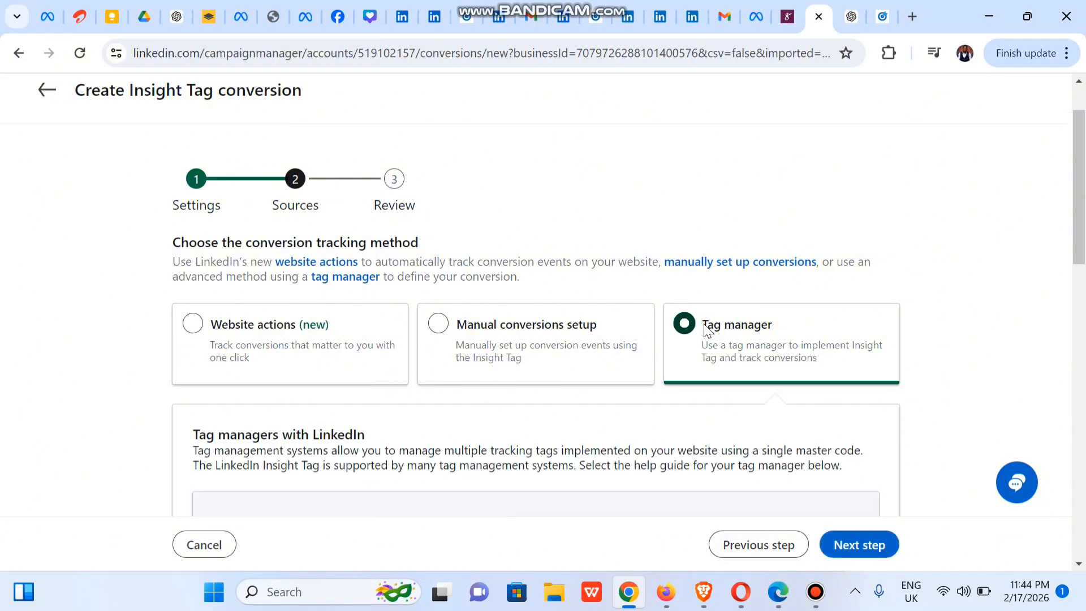
pyautogui.moveTo(1080, 231); pyautogui.dragTo(1084, 411)
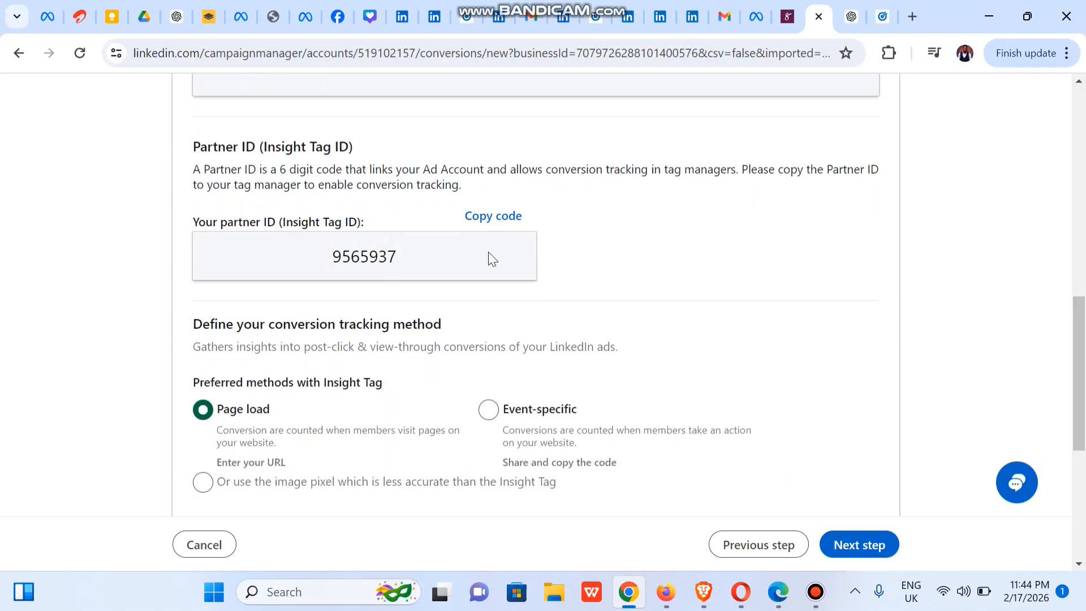
pyautogui.click(485, 224)
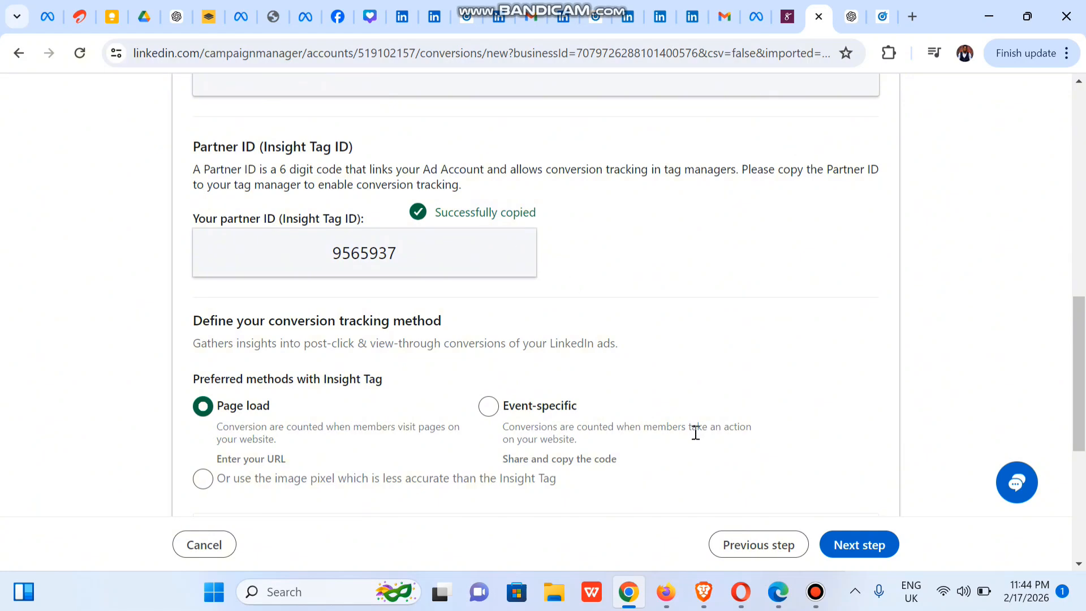
# - Switch to the Opera browser, load Google Tag Manager and open the selar.com/m/nextlevelmp container
pyautogui.moveTo(742, 592)
pyautogui.click(741, 559)
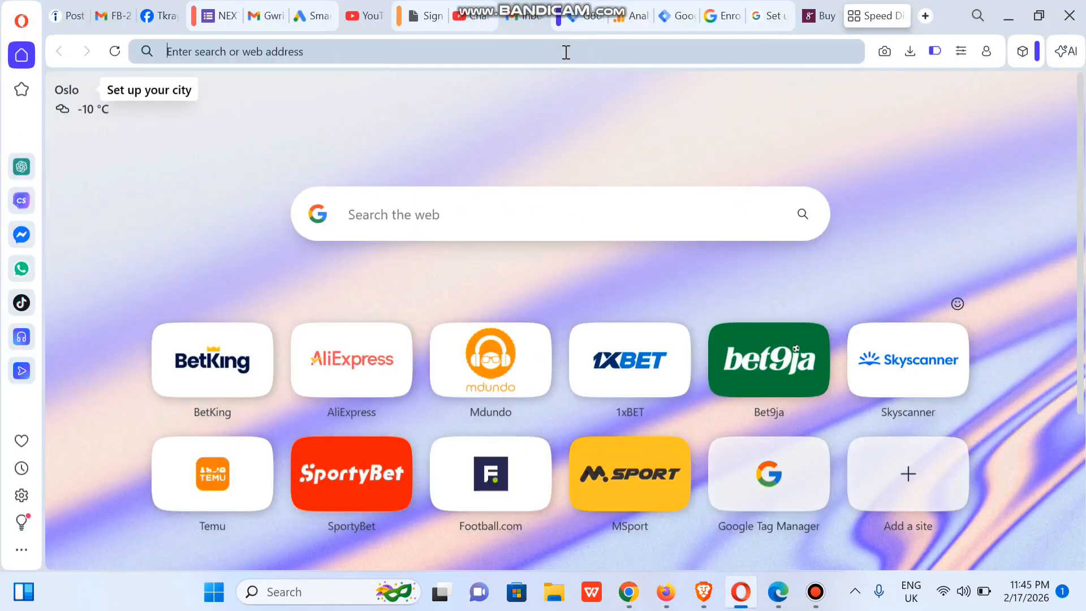
pyautogui.write('tag')
pyautogui.press('Return')
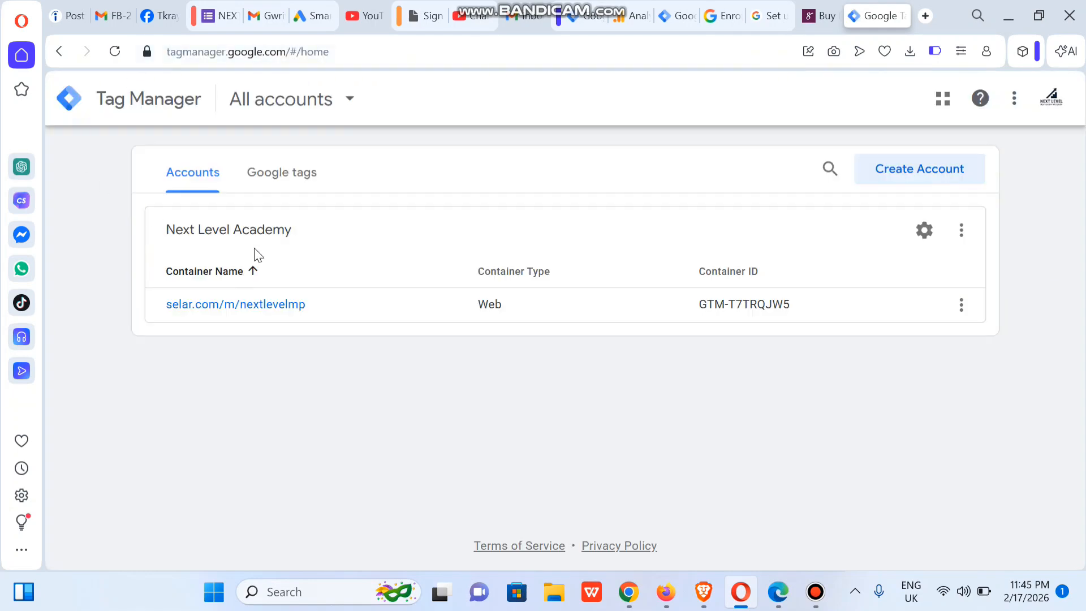
pyautogui.click(236, 312)
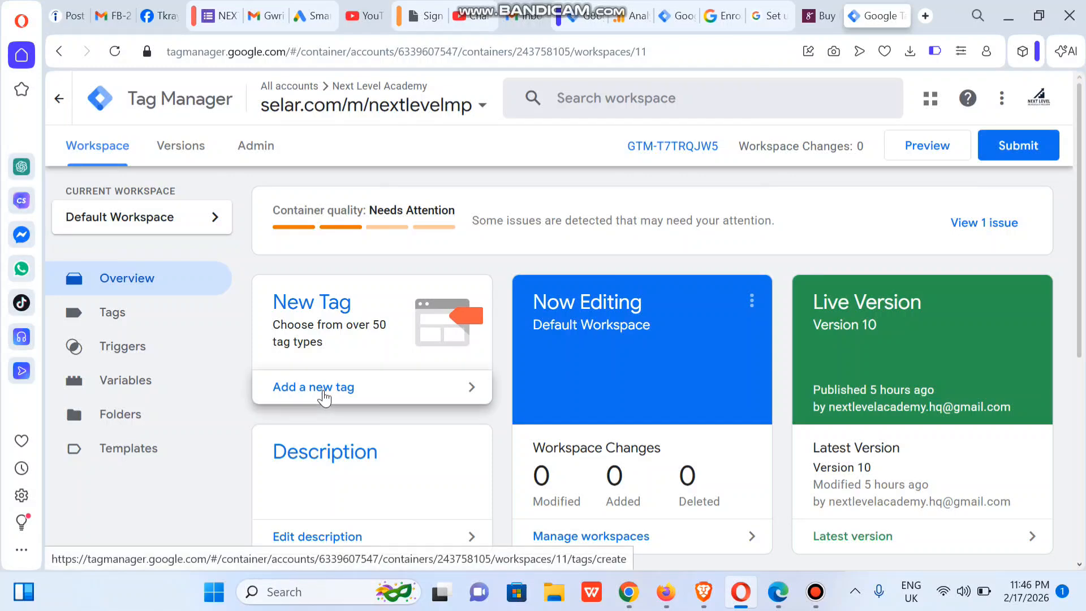
# - Create a new tag in the container's tag list and name it "Selar sales"
pyautogui.click(133, 326)
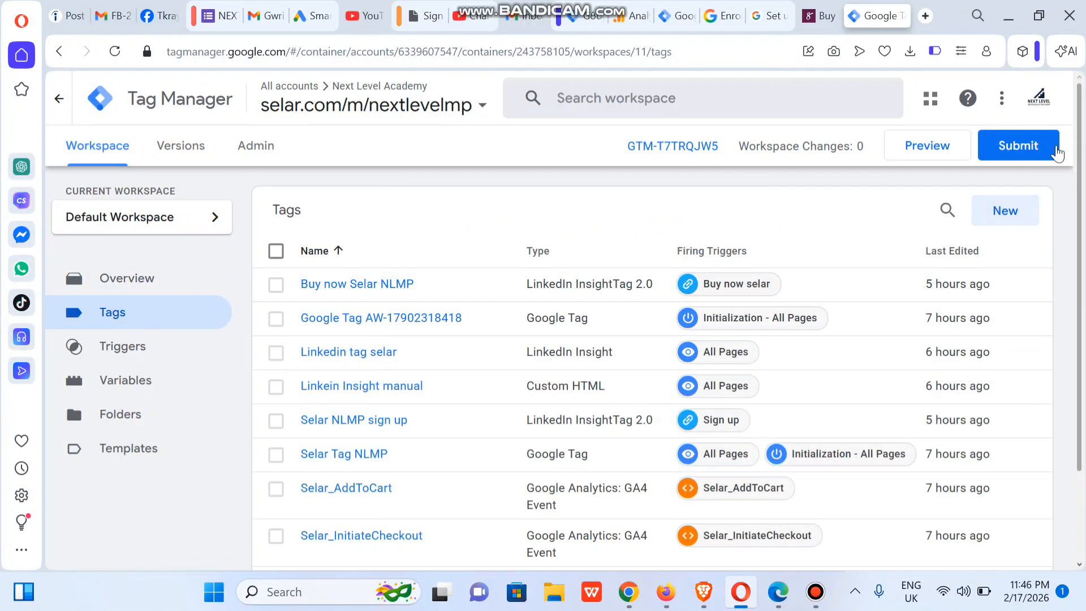
pyautogui.click(1015, 215)
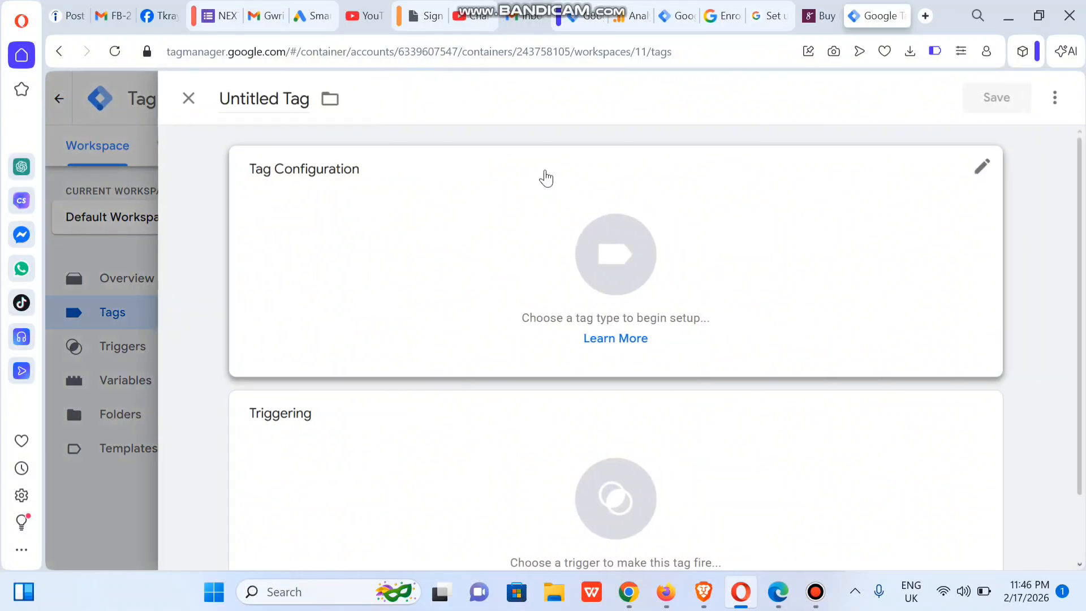
pyautogui.click(254, 100)
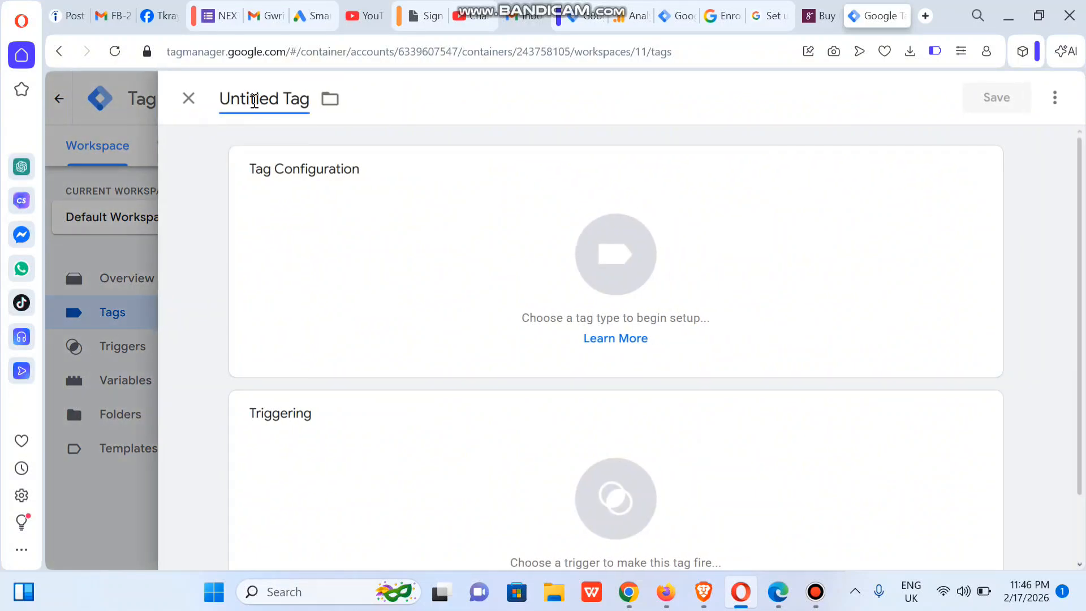
pyautogui.tripleClick(254, 100)
pyautogui.write('Selar sales')
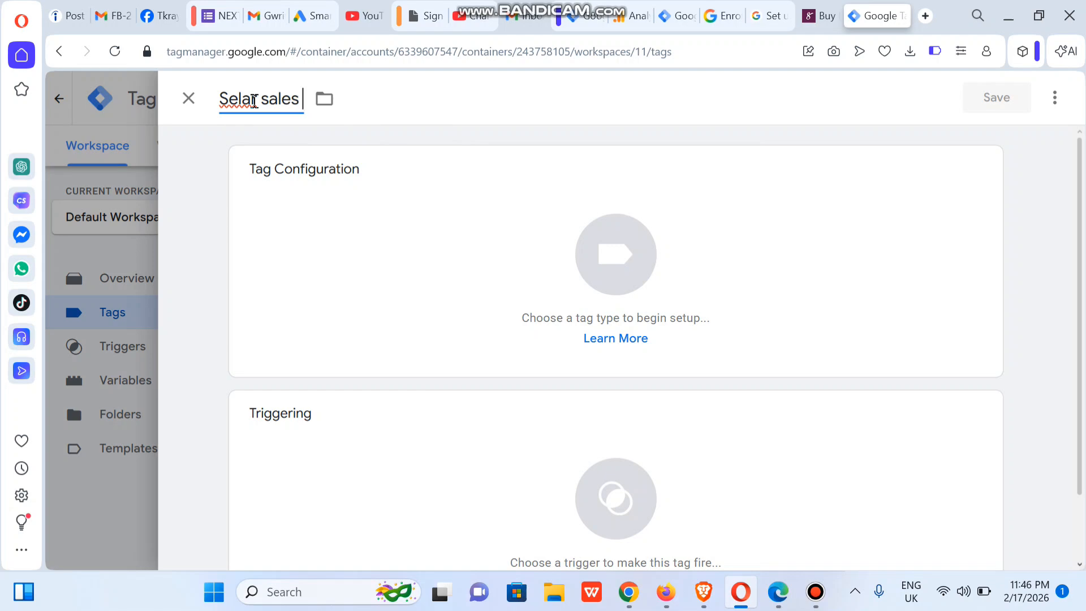
# - Find and apply the LinkedIn InsightTag 2.0 tag type, and enter the copied Partner ID / Insight Tag ID
pyautogui.click(586, 229)
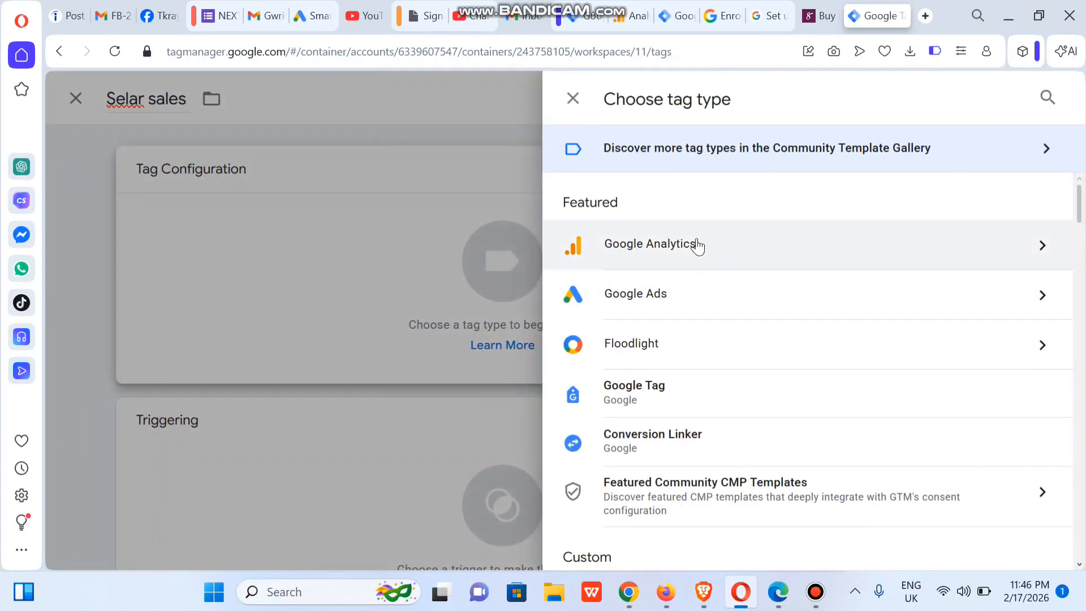
pyautogui.click(1048, 97)
pyautogui.write('link')
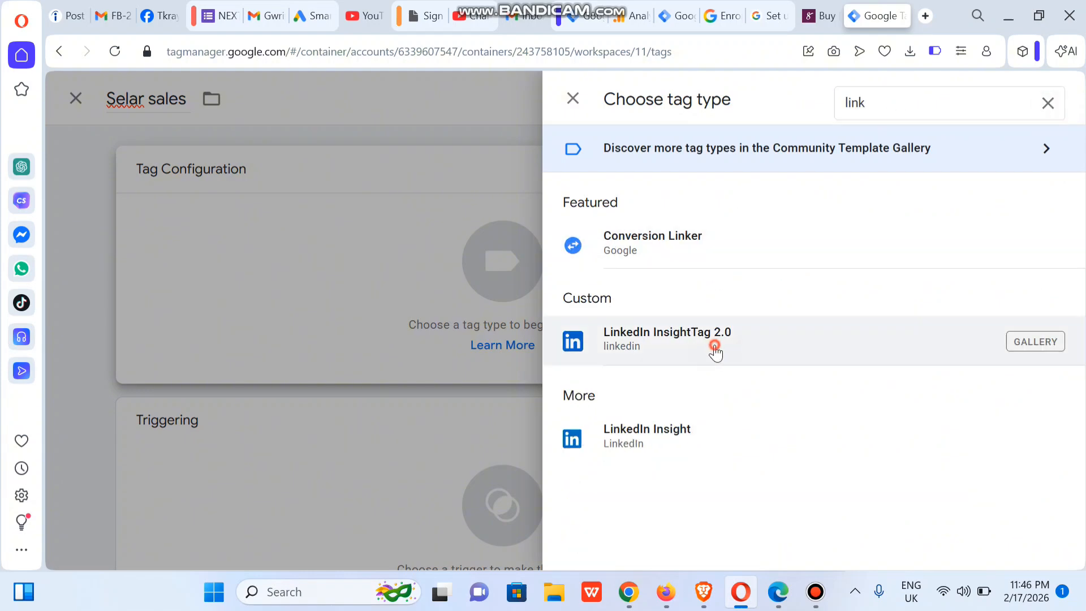
pyautogui.click(716, 353)
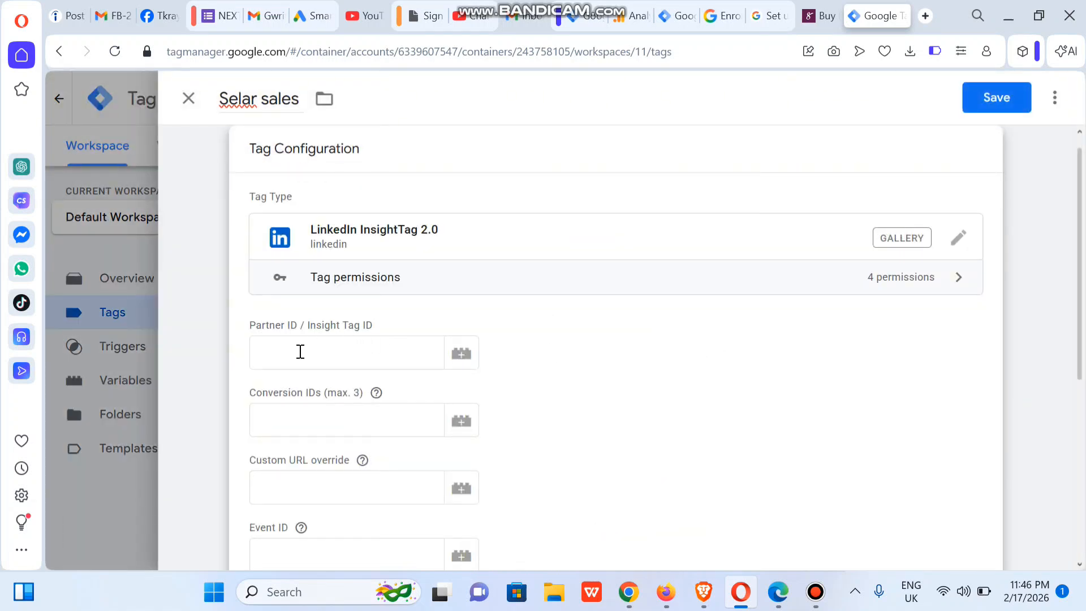
pyautogui.click(308, 353)
pyautogui.write('9565937')
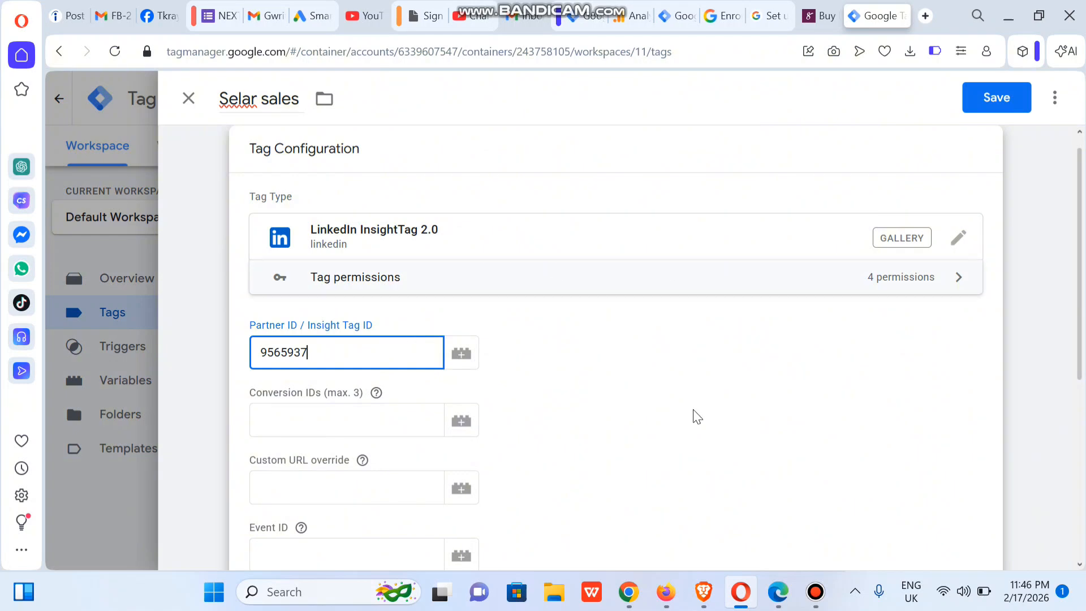
# - Copy the Partner ID again from LinkedIn Campaign Manager in Chrome and paste it over the tag's Partner ID / Insight Tag ID in Opera
pyautogui.click(635, 591)
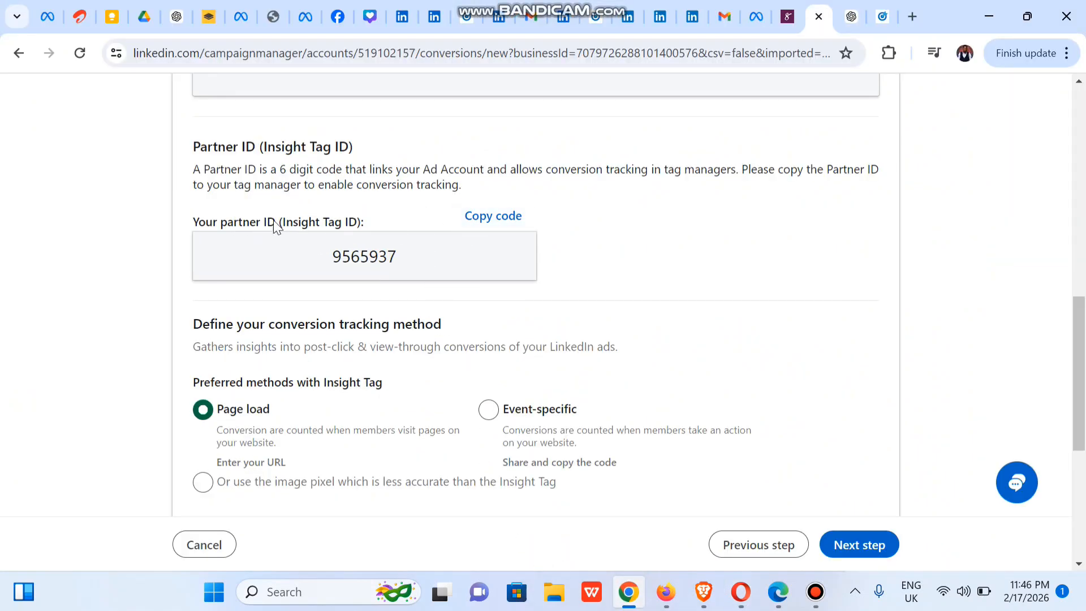
pyautogui.click(492, 217)
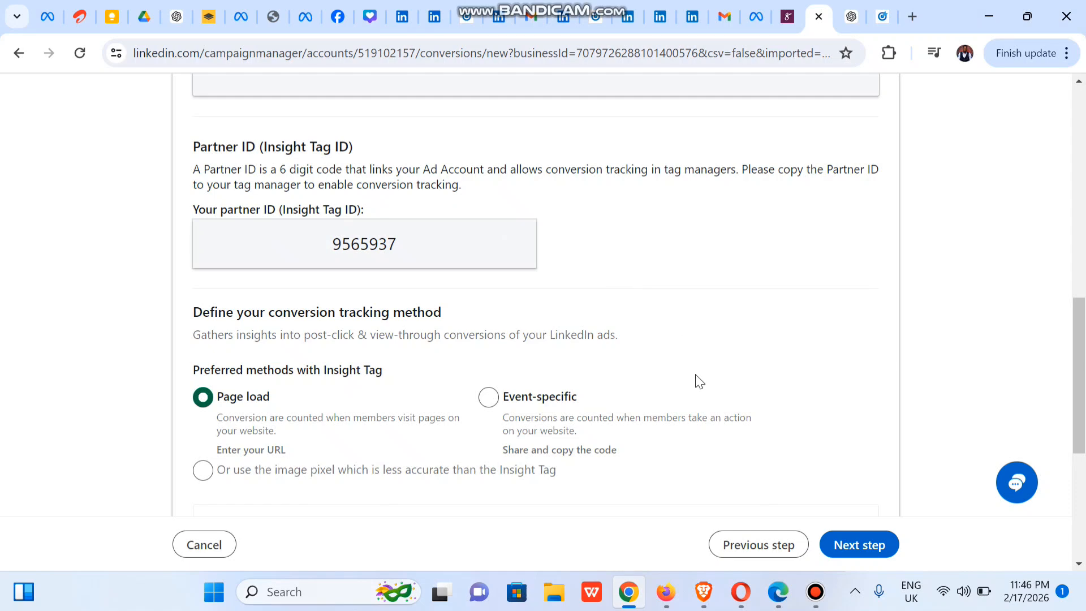
pyautogui.click(741, 592)
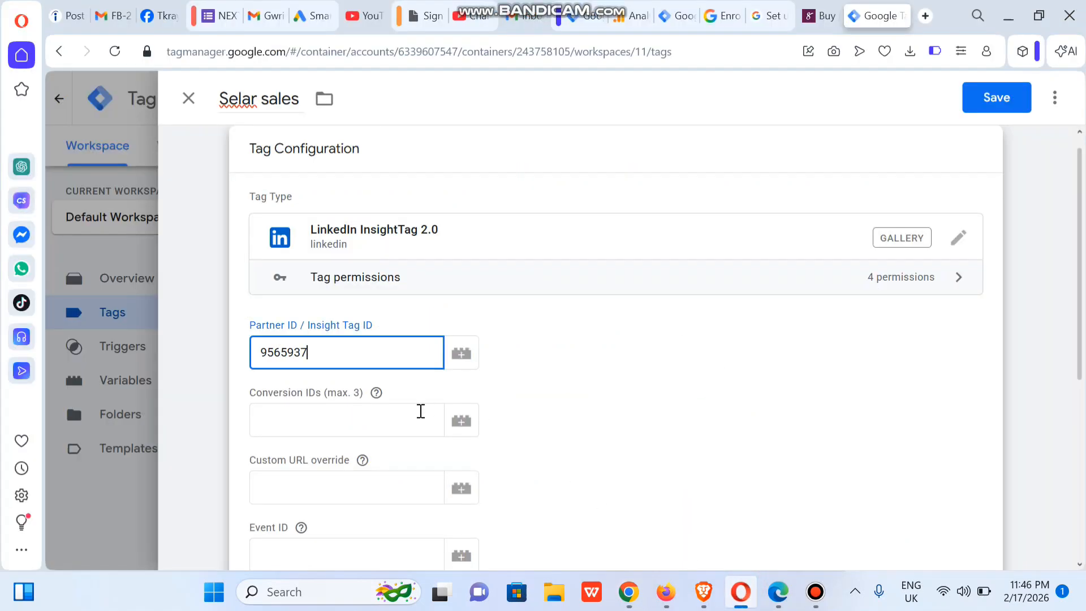
pyautogui.click(362, 386)
pyautogui.hotkey('ctrl', 'a')
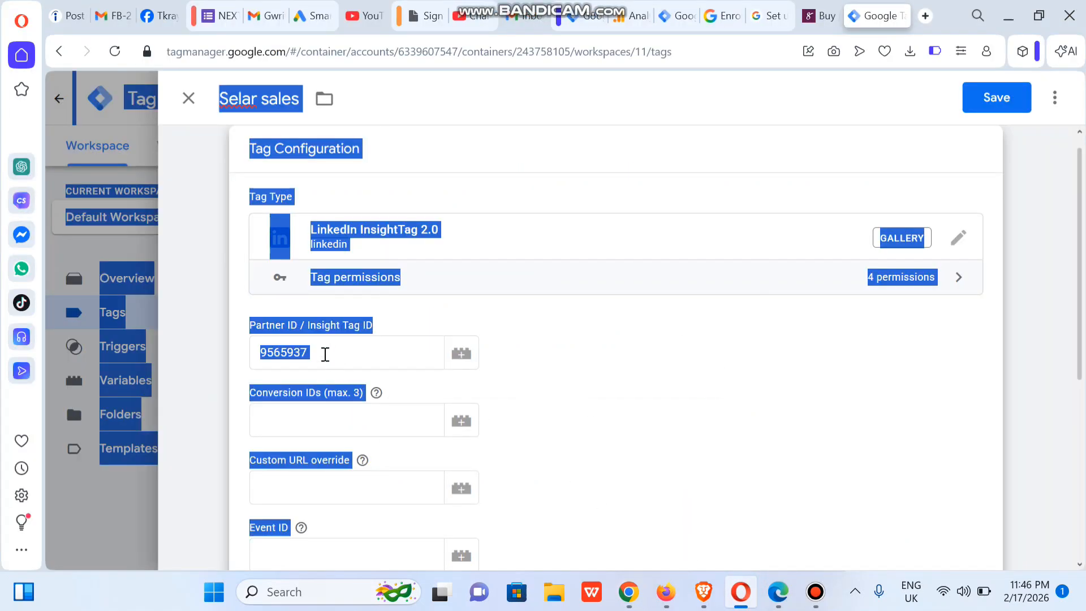
pyautogui.click(325, 355)
pyautogui.hotkey('ctrl', 'a')
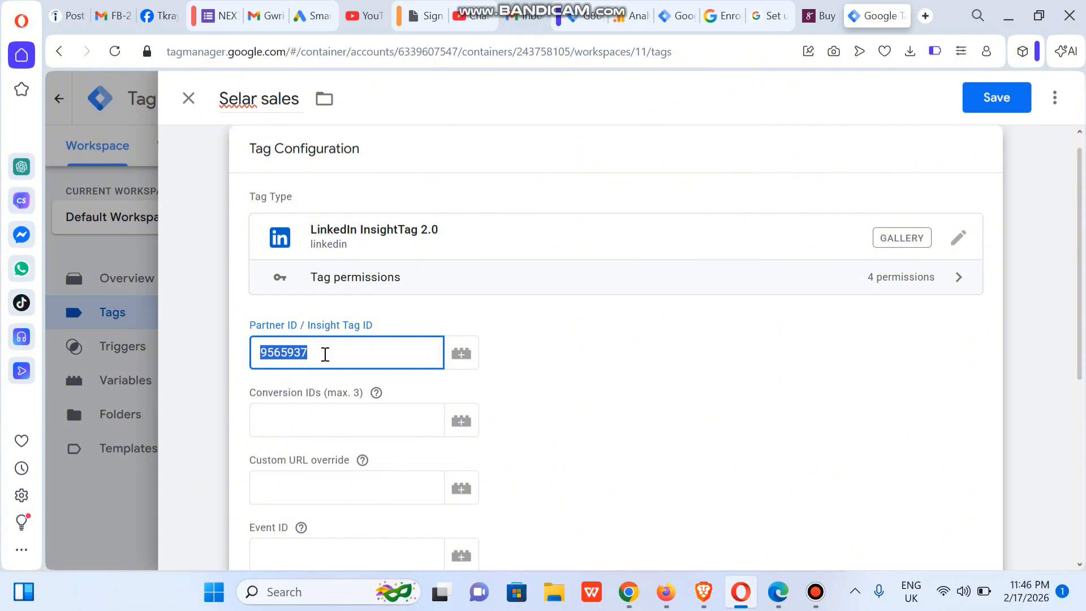
pyautogui.hotkey('ctrl', 'v')
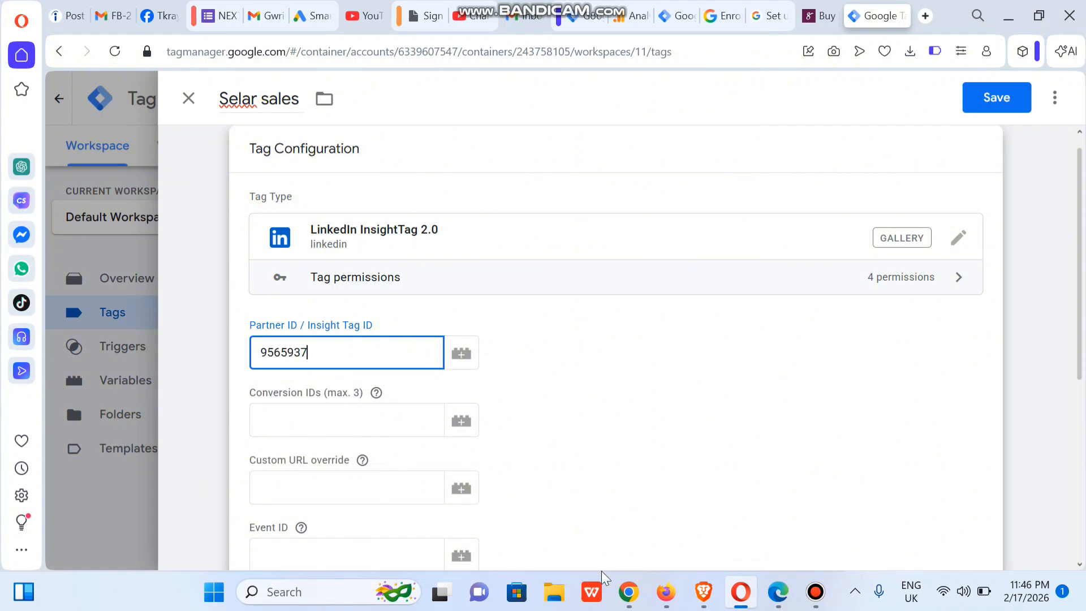
# - In LinkedIn Campaign Manager in Chrome, set the conversion tracking method to Event-specific and copy the Conversion ID for Google Tag Manager
pyautogui.moveTo(630, 600)
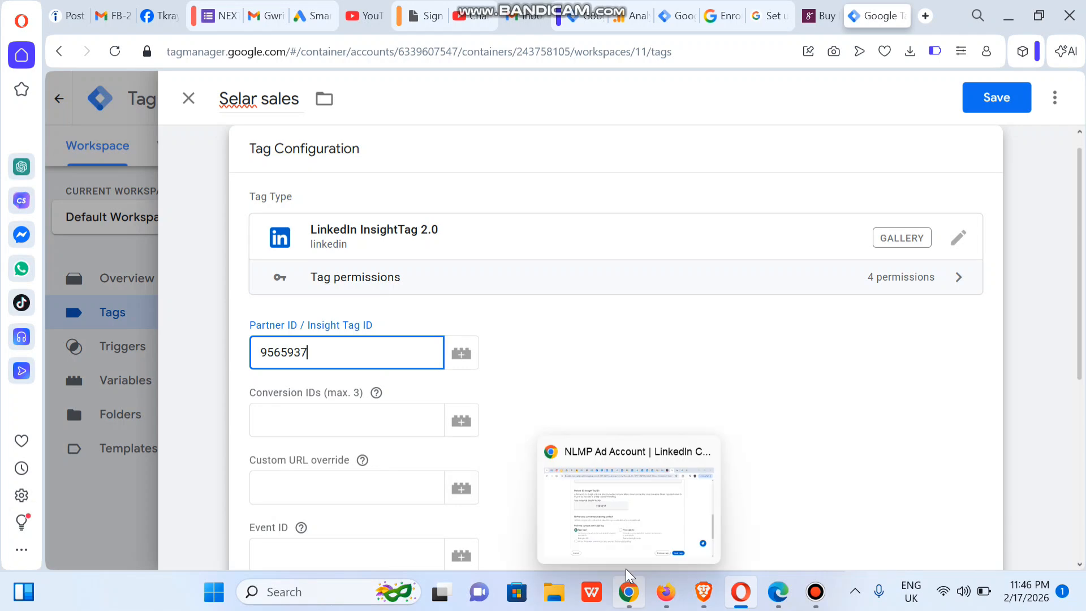
pyautogui.click(620, 535)
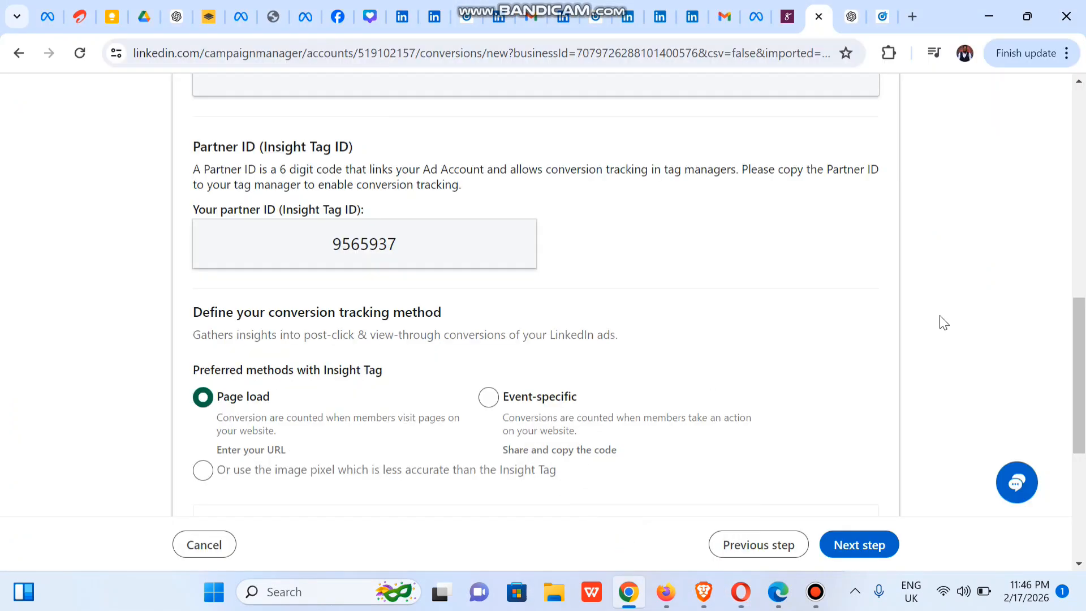
pyautogui.scroll(-2, 1079, 374)
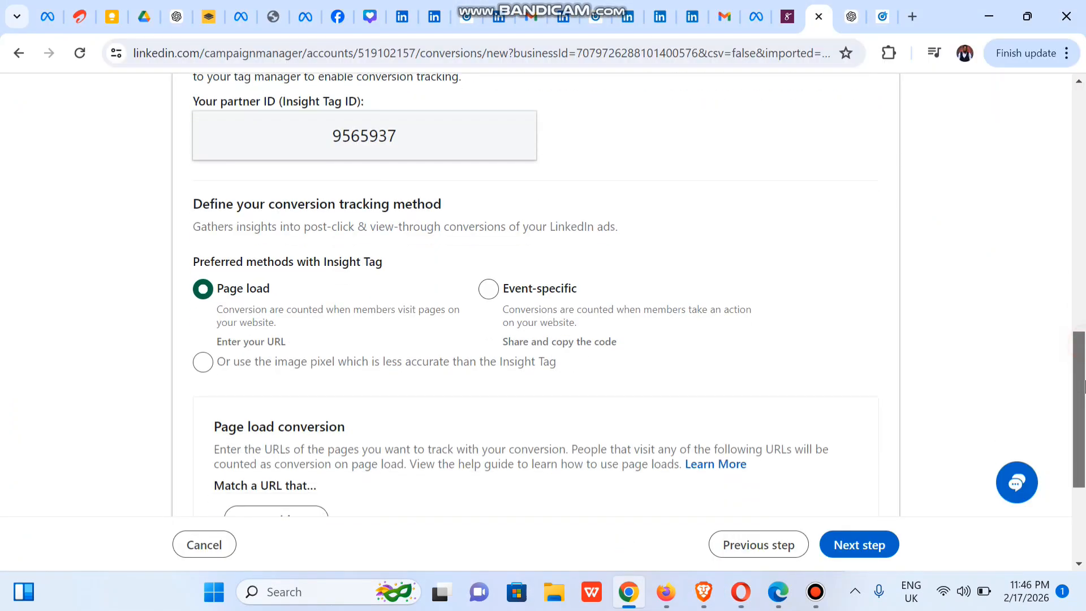
pyautogui.click(490, 269)
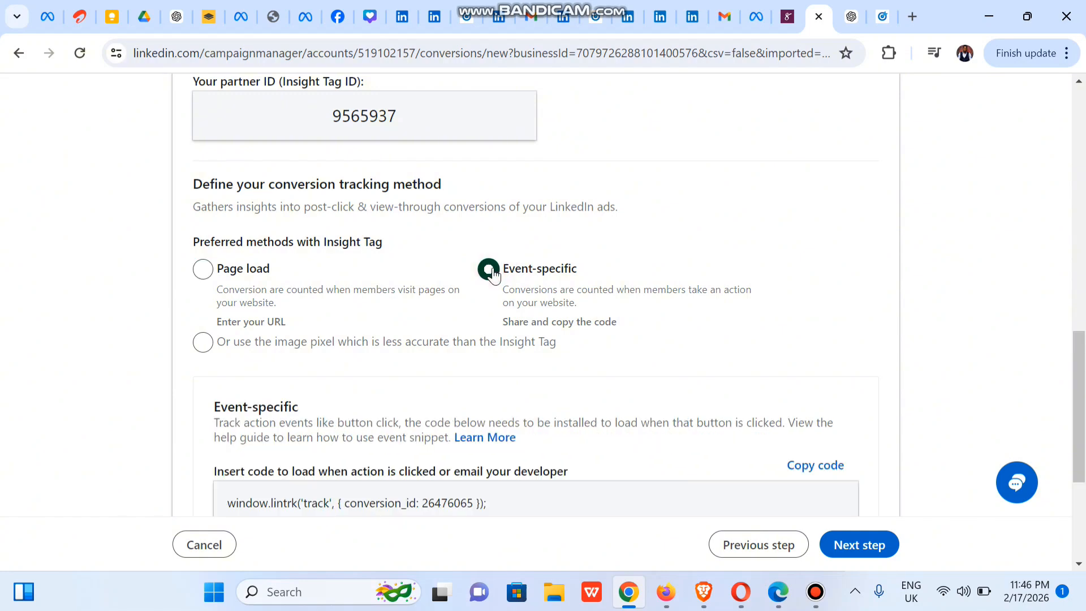
pyautogui.scroll(-4, 1080, 466)
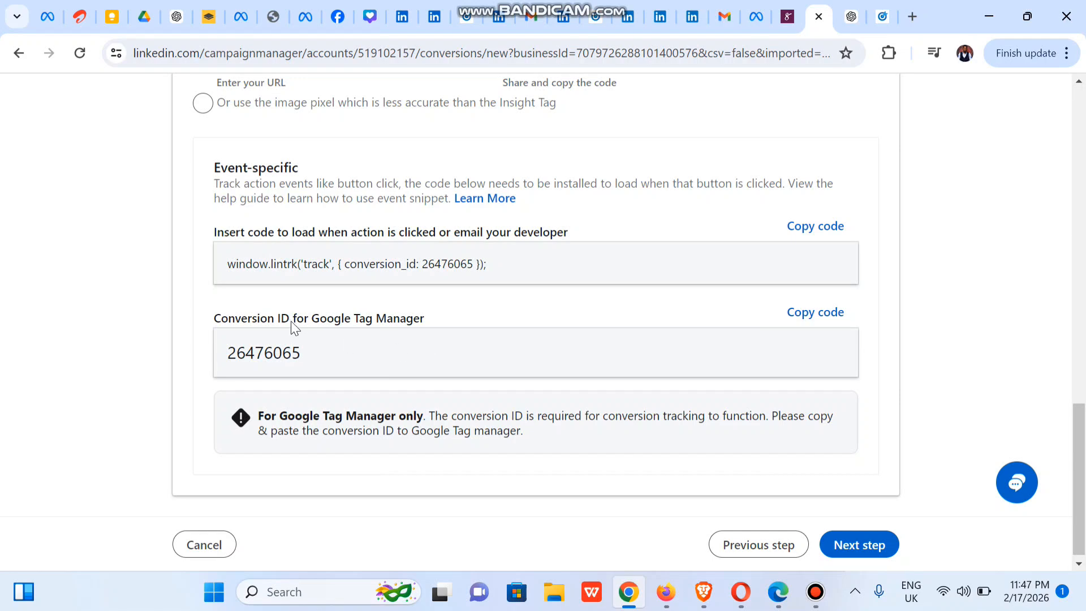
pyautogui.click(815, 319)
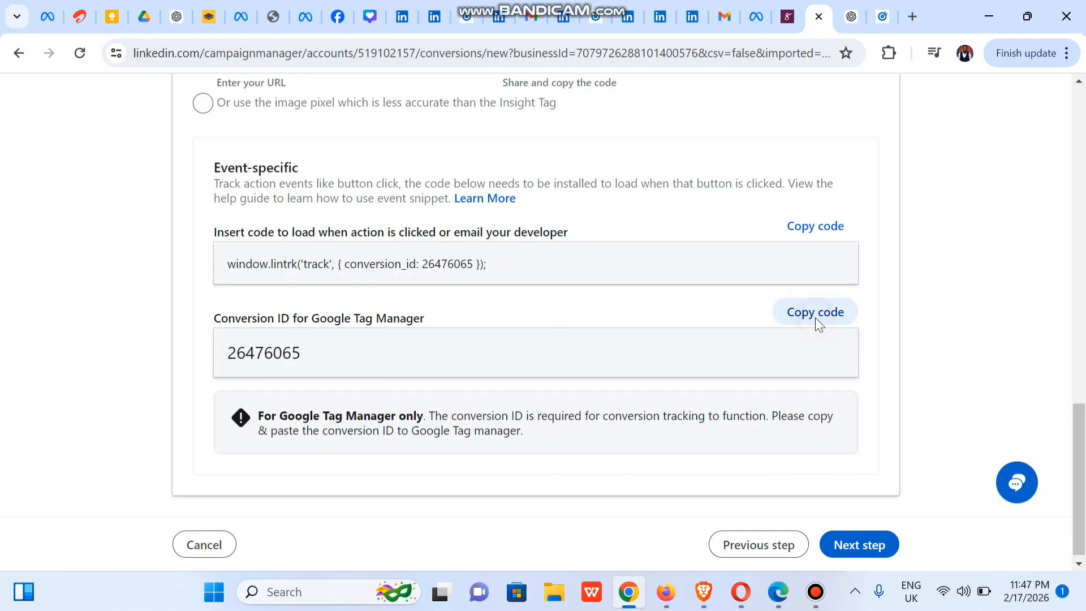
pyautogui.scroll(7, 818, 321)
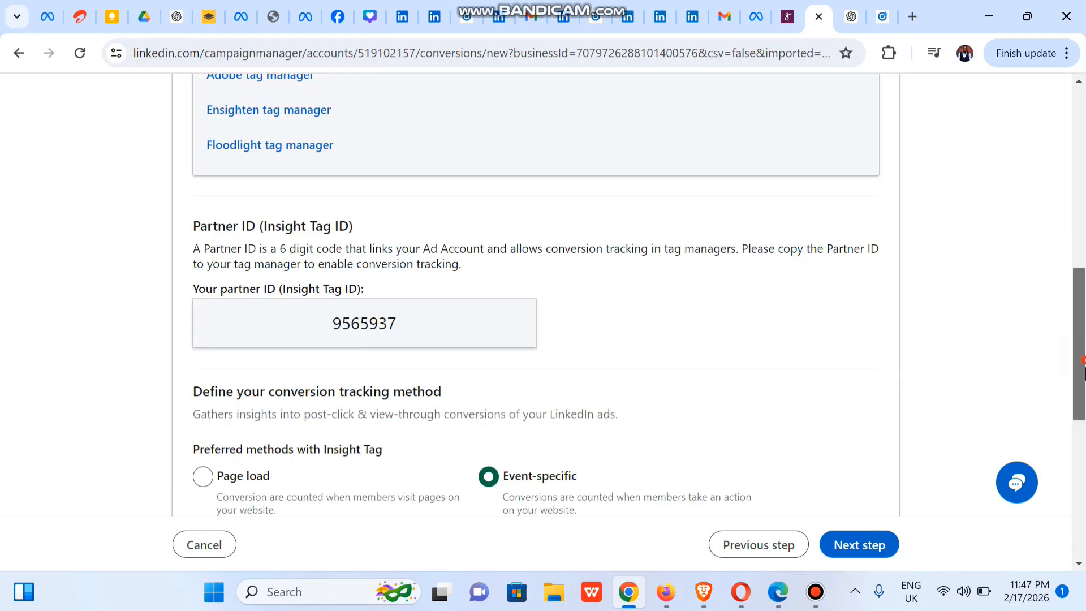
pyautogui.moveTo(1081, 380); pyautogui.dragTo(1083, 516)
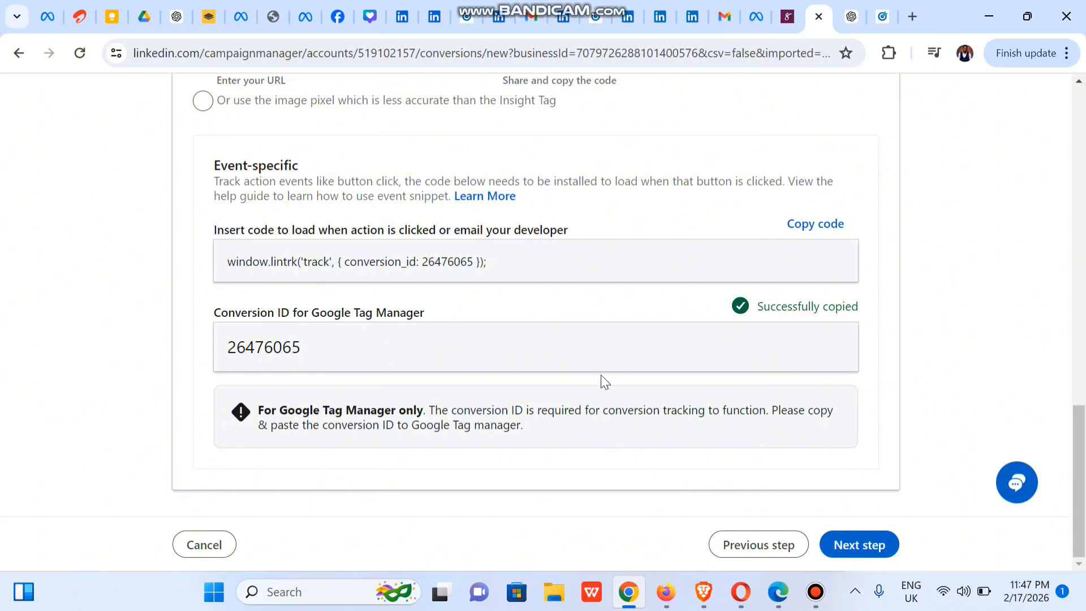
# - Return to Google Tag Manager in Opera and enter 26476065 as the tag's Conversion ID
pyautogui.click(741, 592)
pyautogui.click(294, 425)
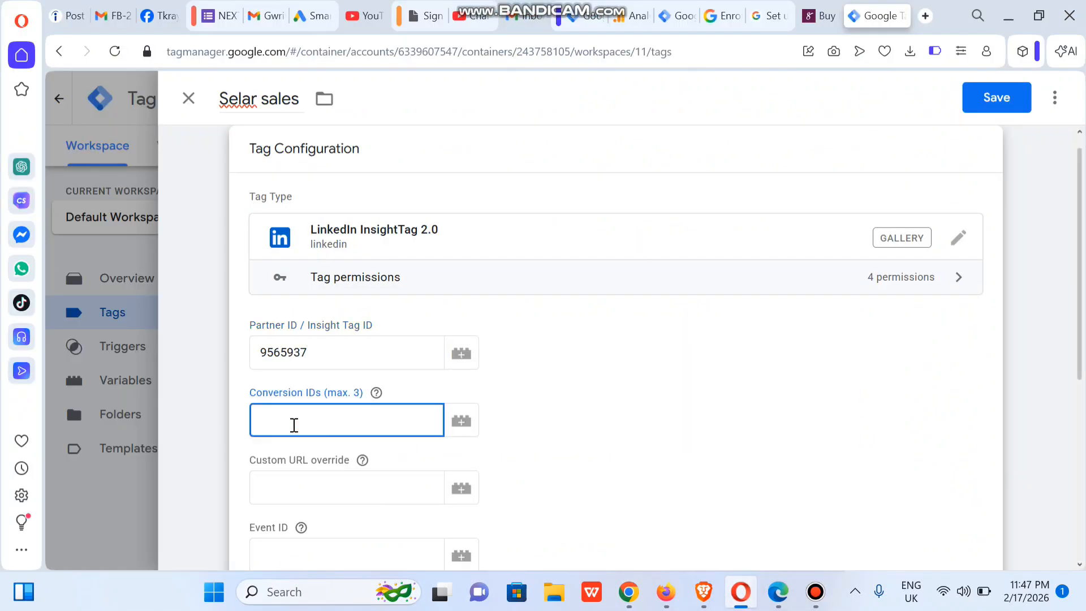
pyautogui.write('26476065')
pyautogui.click(730, 419)
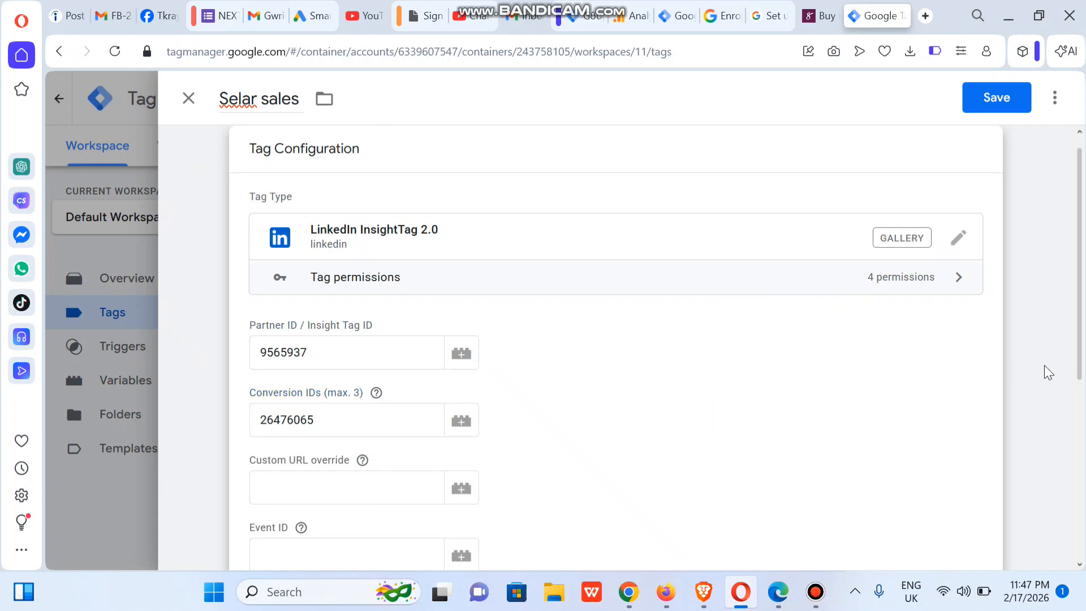
# - Create a new trigger for the Selar sales tag and name it "sales"
pyautogui.moveTo(1082, 348); pyautogui.dragTo(1083, 527)
pyautogui.click(748, 428)
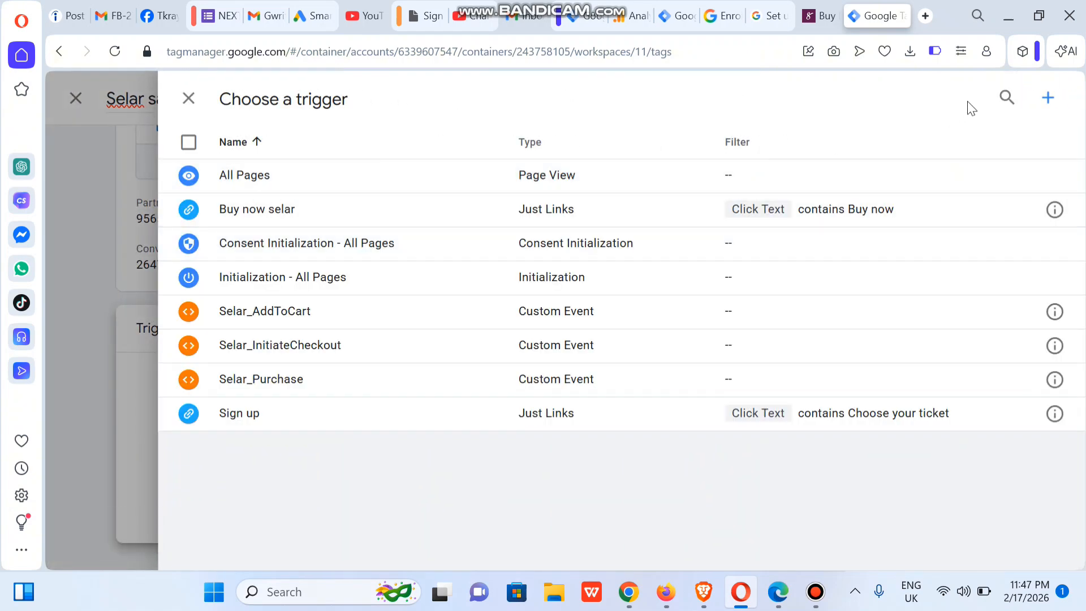
pyautogui.click(1052, 99)
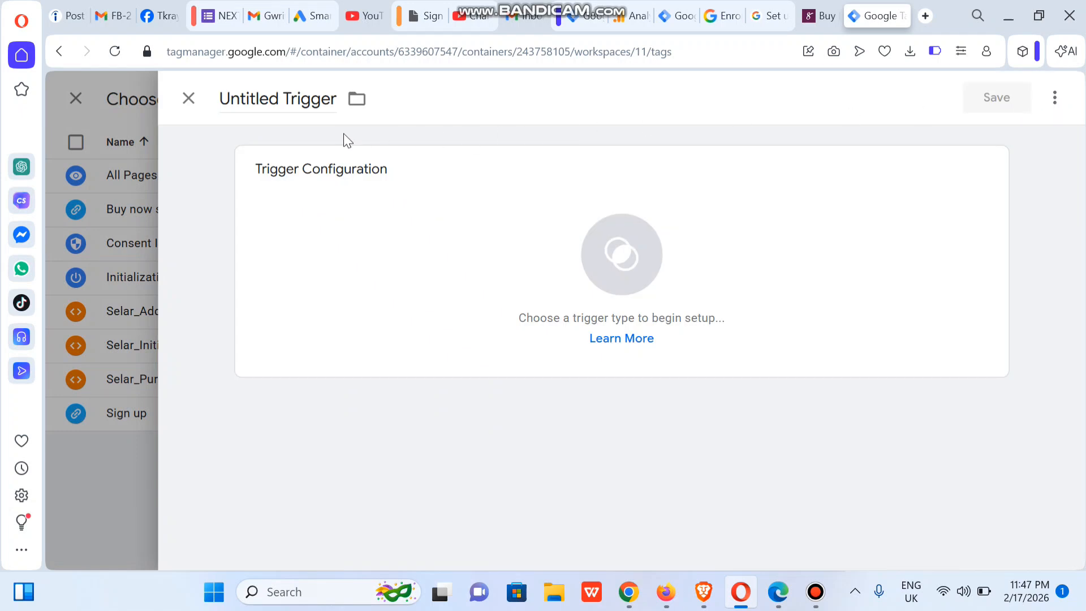
pyautogui.click(305, 102)
pyautogui.write('sales')
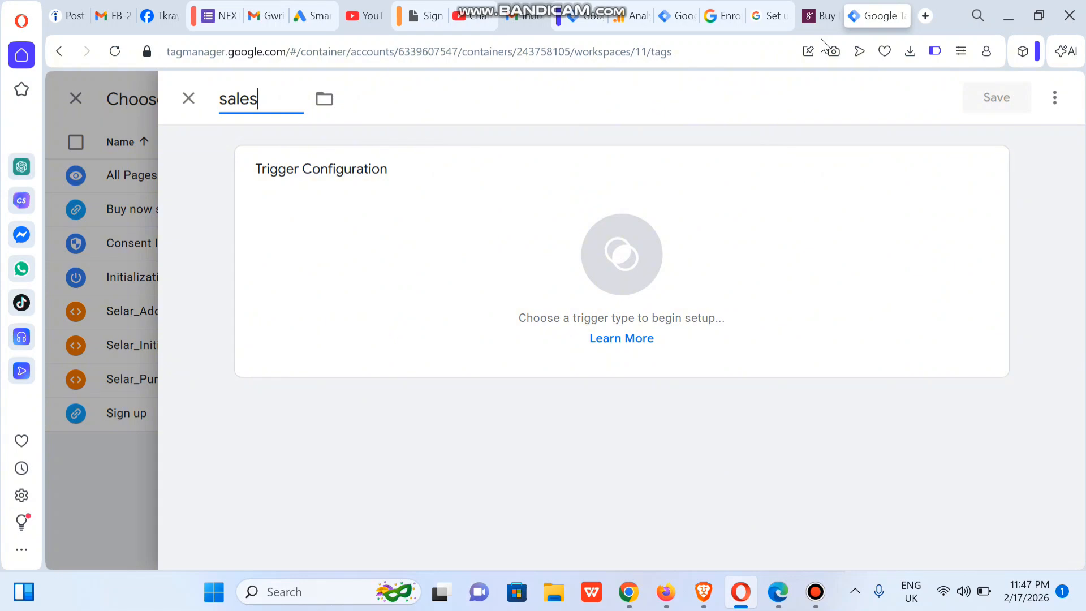
# - Set the trigger type to Page View and make it fire on Some Page Views
pyautogui.click(941, 201)
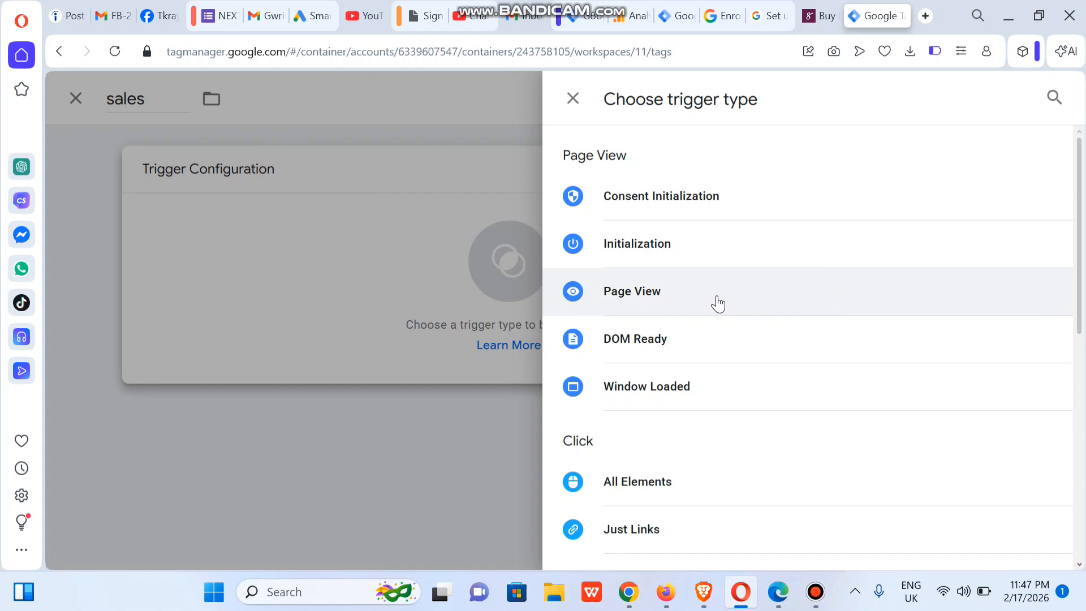
pyautogui.click(750, 300)
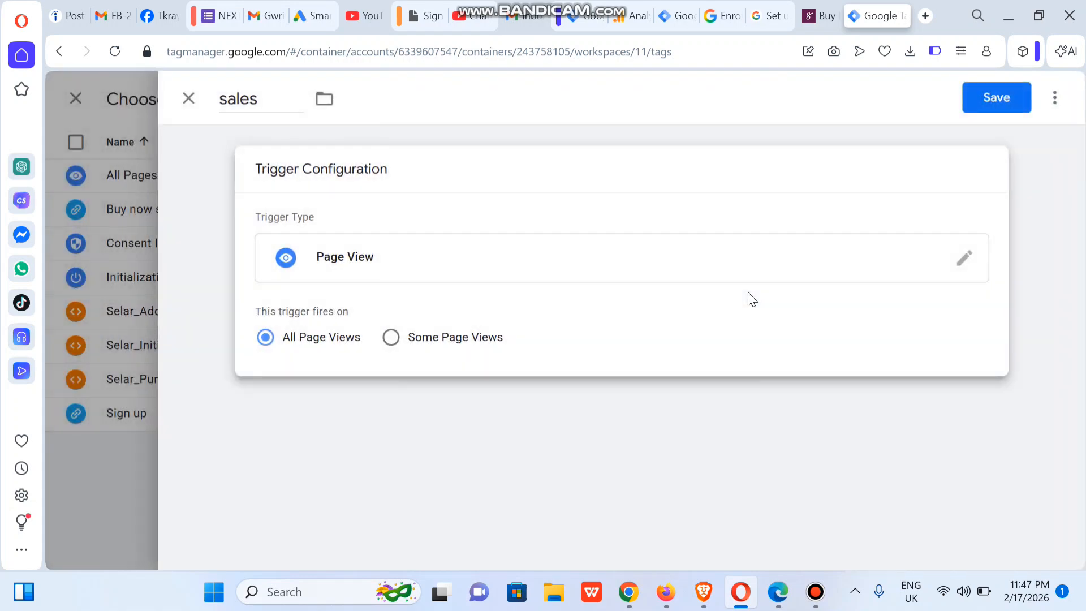
pyautogui.click(392, 337)
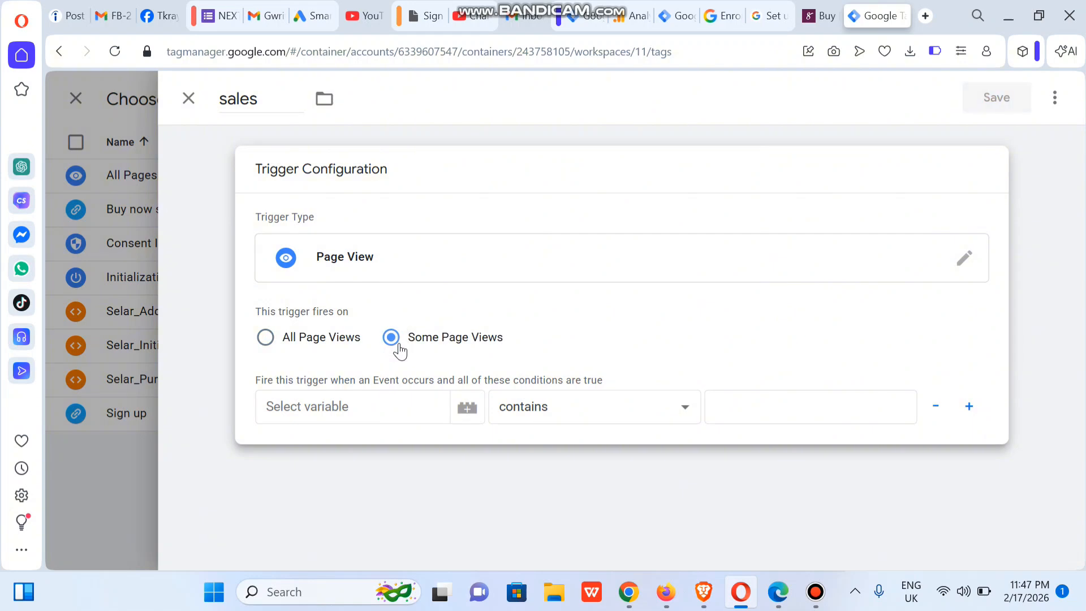
# - Try to set the trigger condition's variable to Page URL from the built-in variables
pyautogui.click(462, 417)
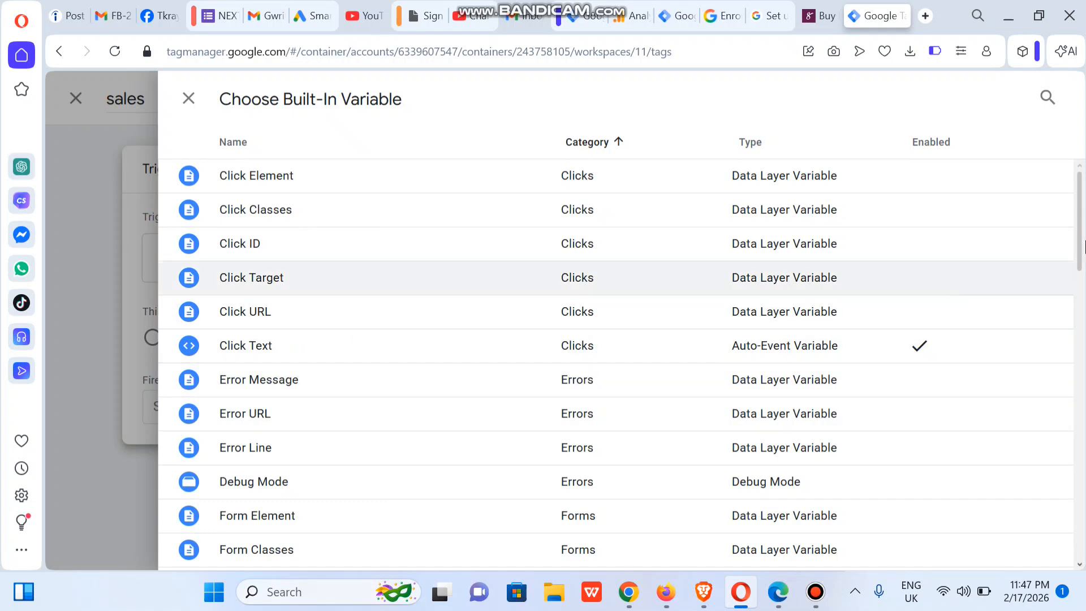
pyautogui.moveTo(1081, 226); pyautogui.dragTo(1083, 367)
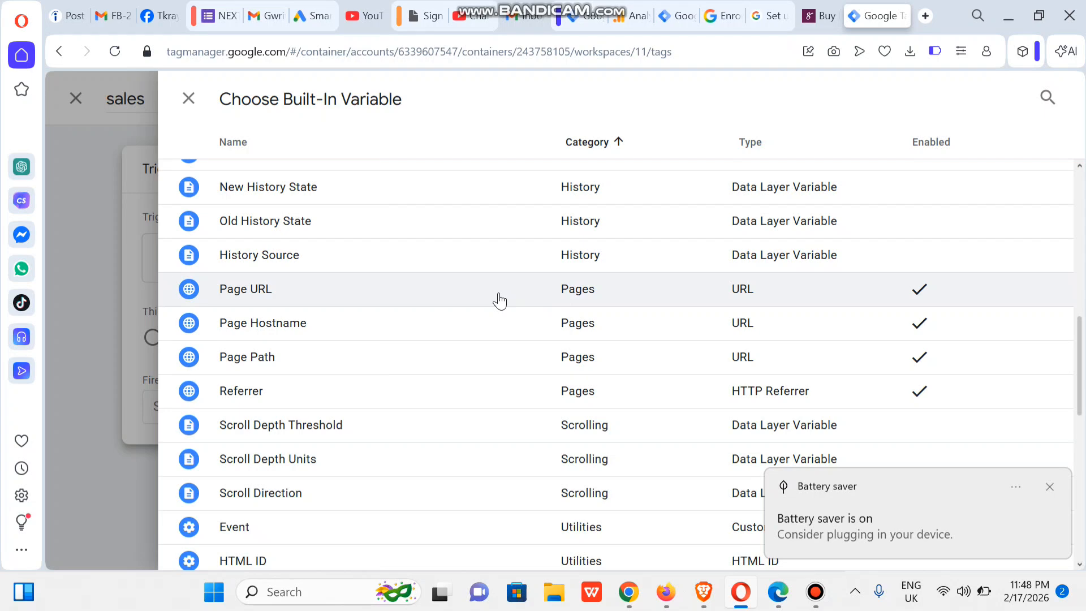
pyautogui.scroll(1, 495, 351)
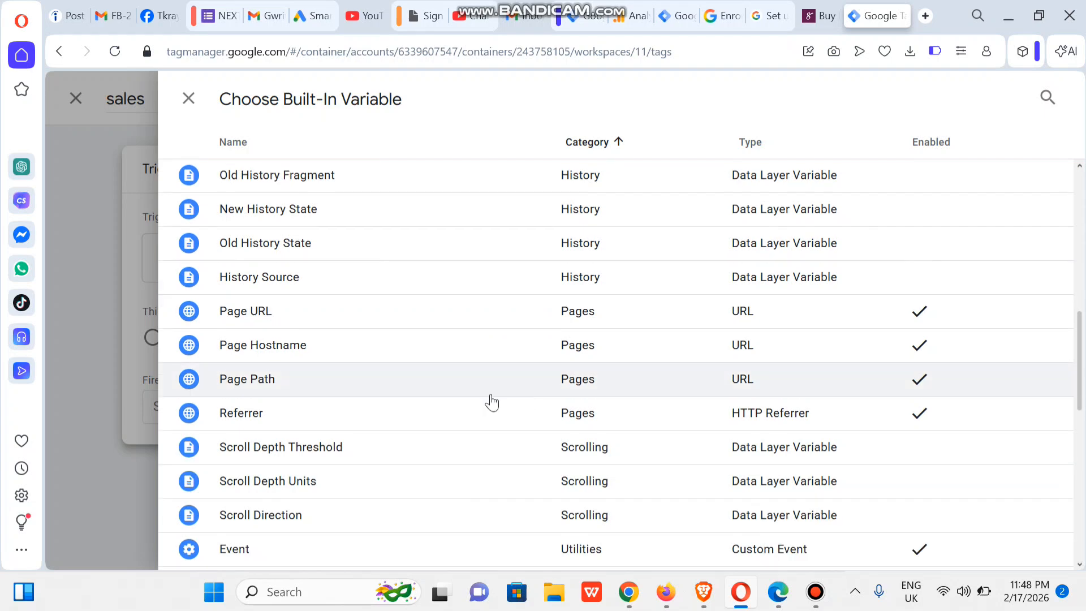
pyautogui.click(263, 323)
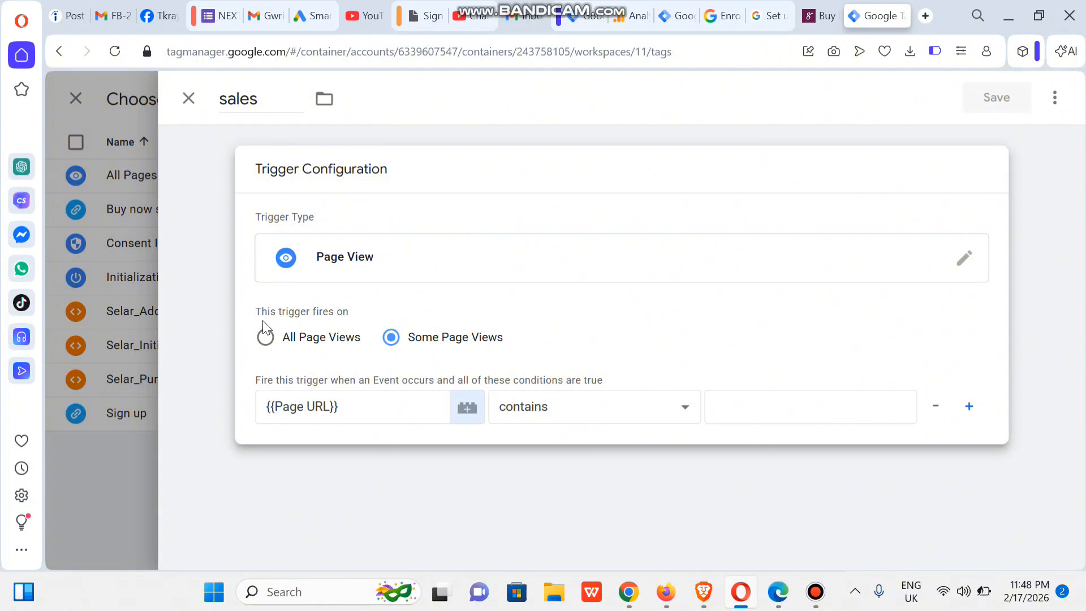
pyautogui.click(758, 408)
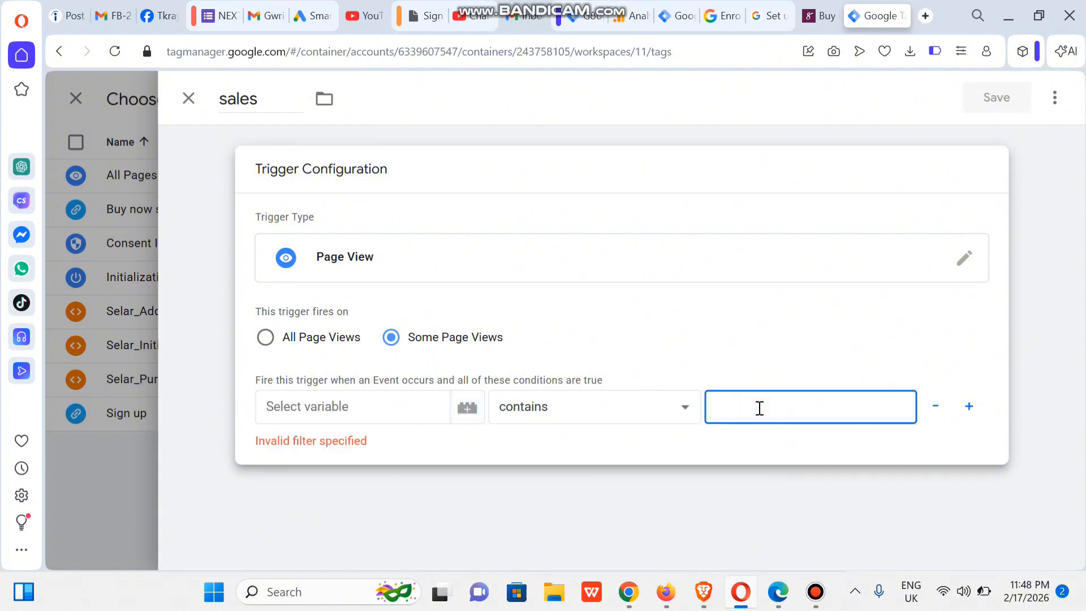
pyautogui.click(416, 405)
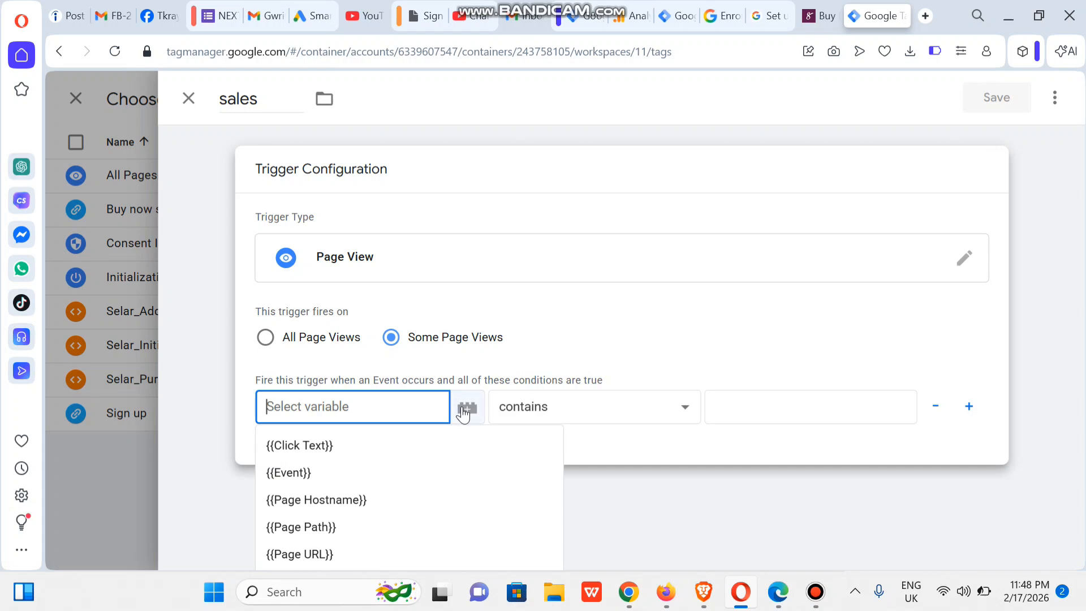
pyautogui.click(466, 408)
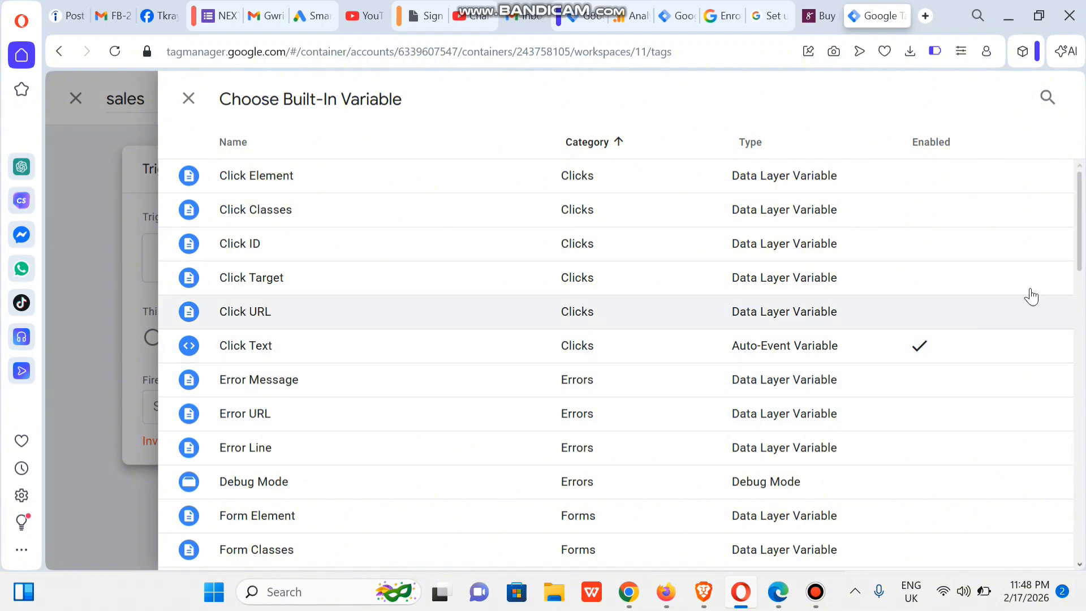
pyautogui.scroll(-5, 1084, 320)
pyautogui.scroll(-4, 470, 426)
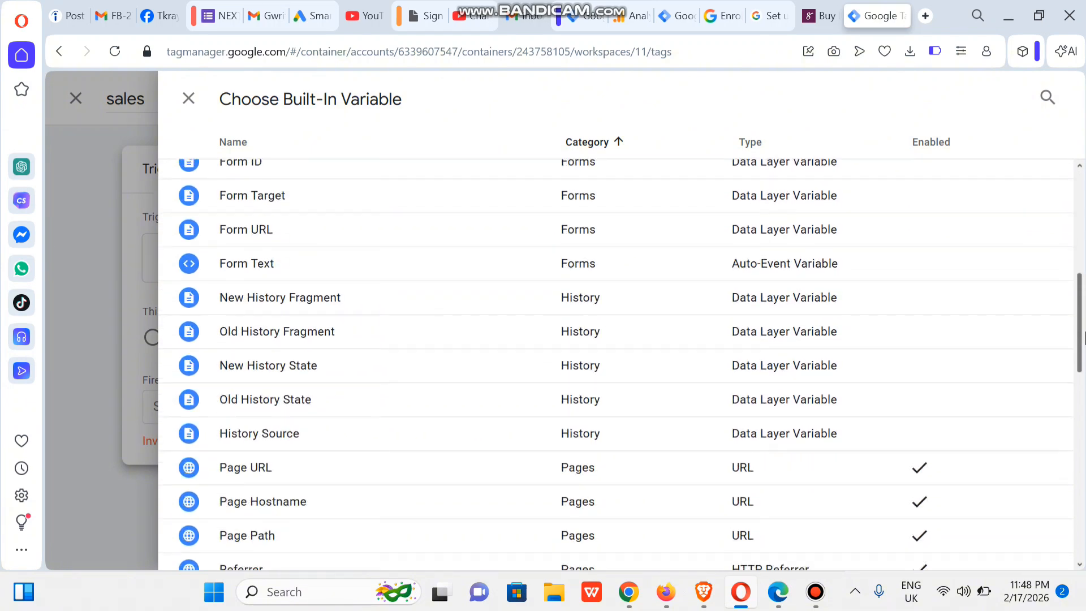
pyautogui.click(386, 371)
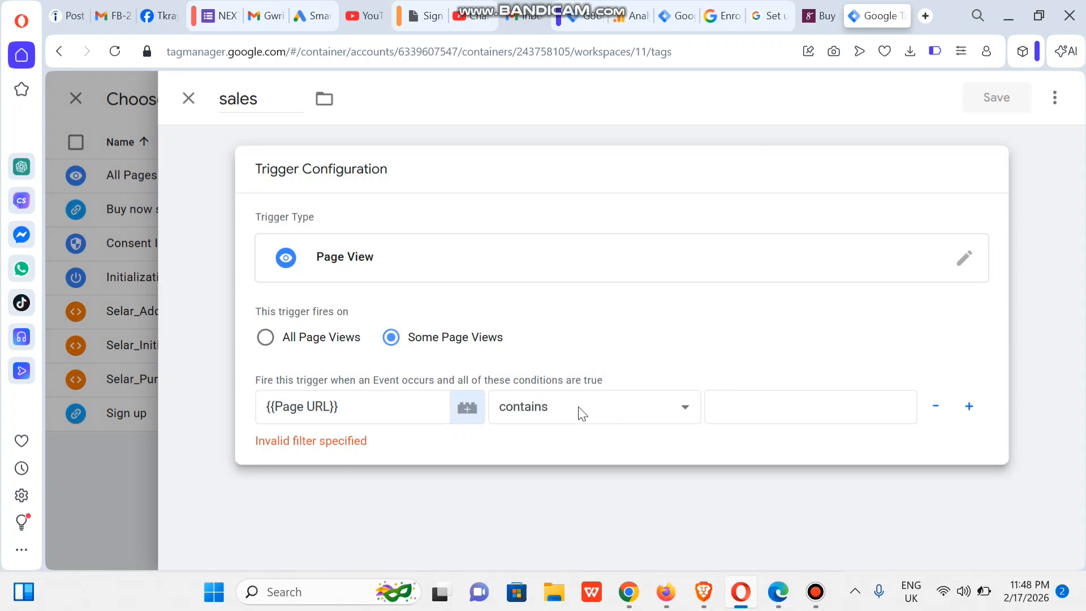
# - Define the trigger's firing condition as Page URL contains "receipt", picking Page URL from the variable suggestions
pyautogui.click(748, 406)
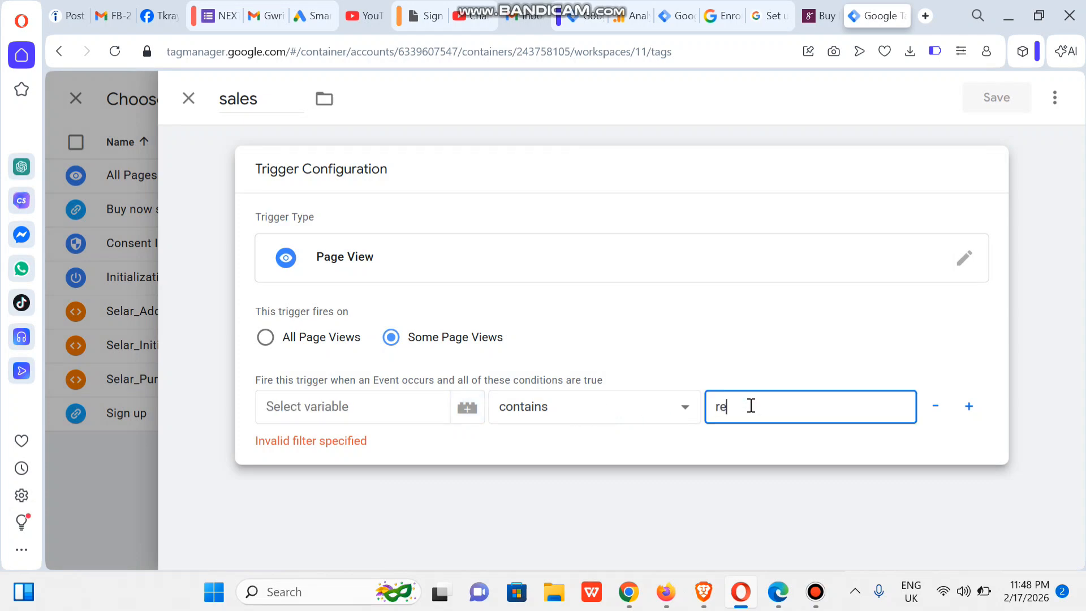
pyautogui.write('receipt')
pyautogui.click(806, 449)
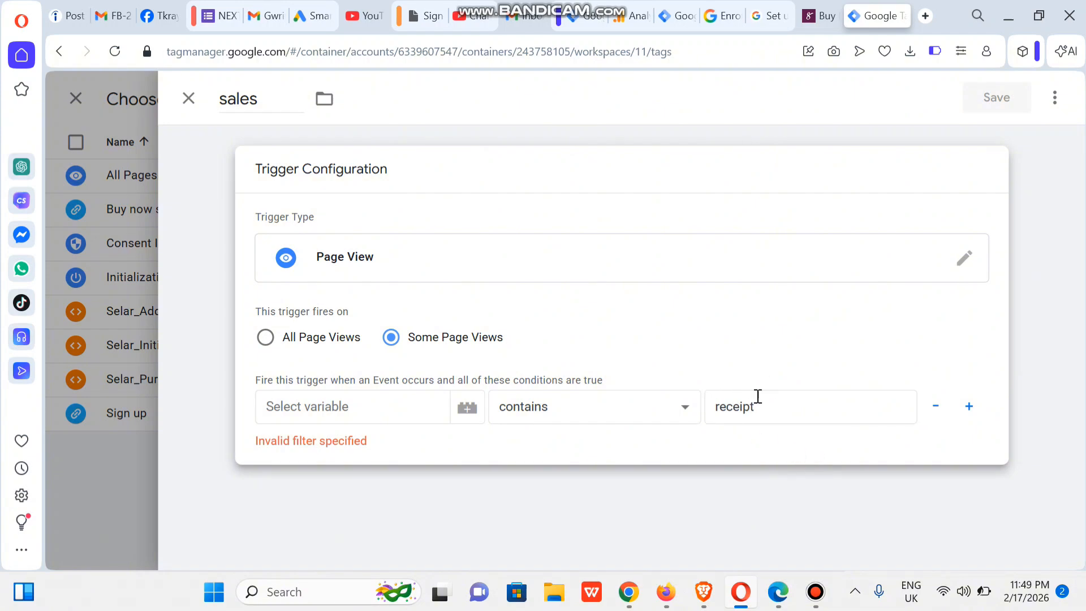
pyautogui.click(377, 404)
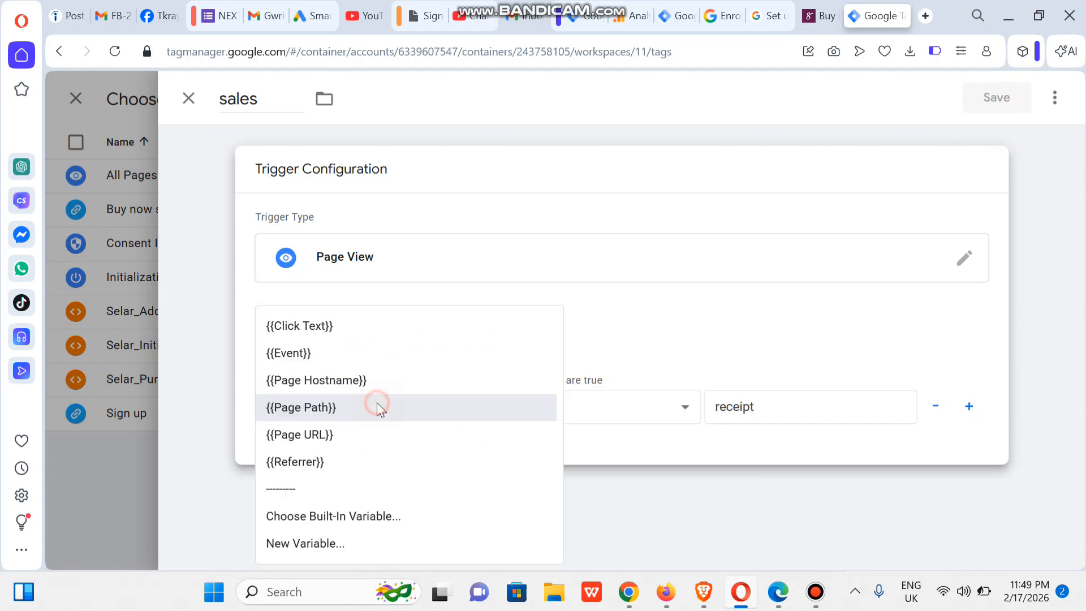
pyautogui.click(320, 436)
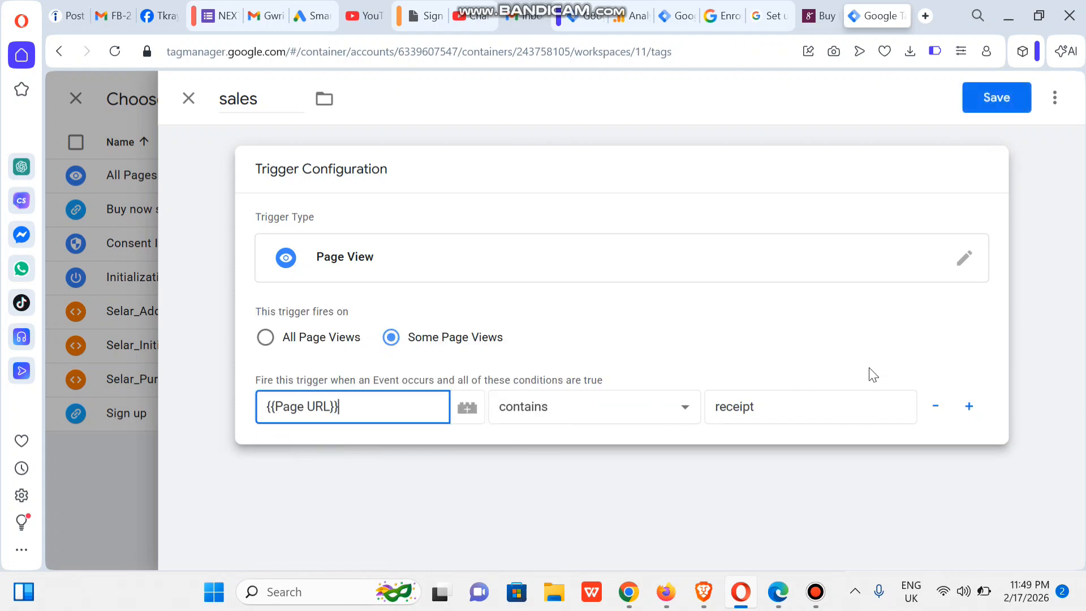
# - Save the sales trigger and the Selar sales tag, and publish the workspace changes as a new container version without name or description
pyautogui.click(998, 102)
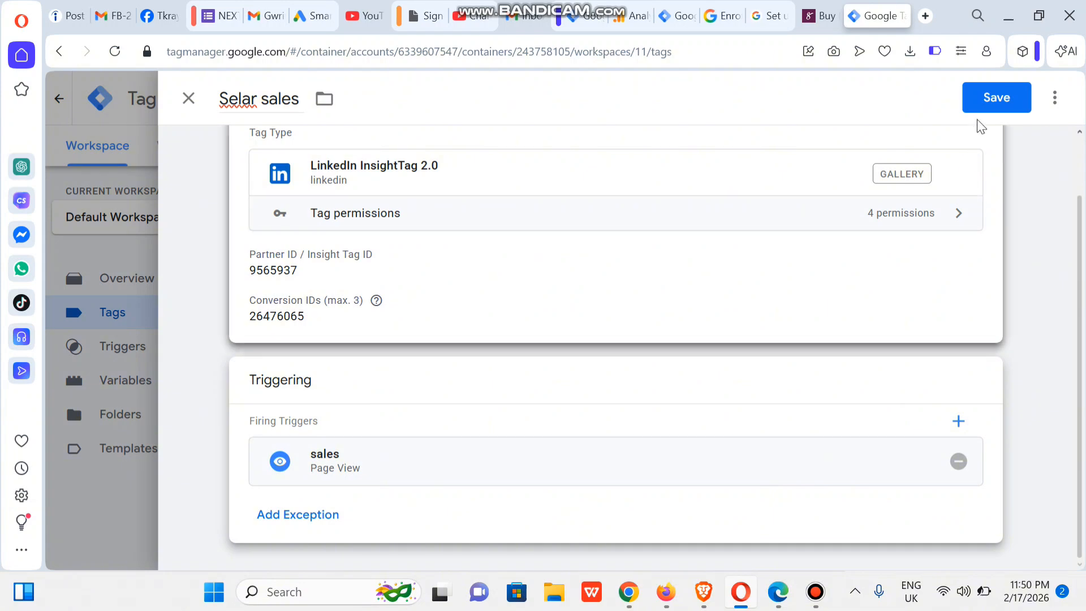
pyautogui.click(985, 107)
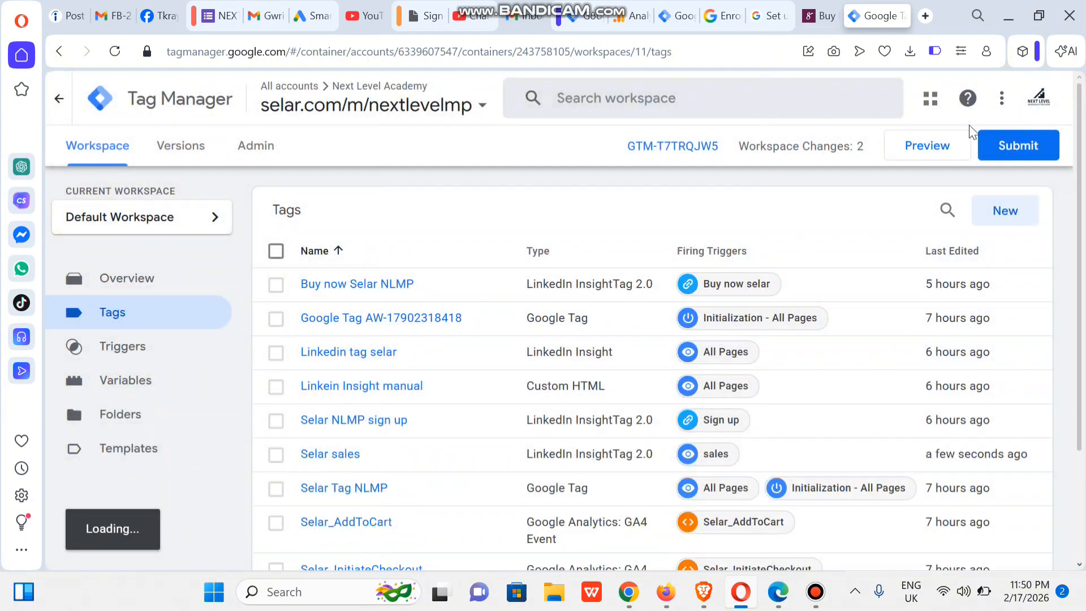
pyautogui.click(1032, 147)
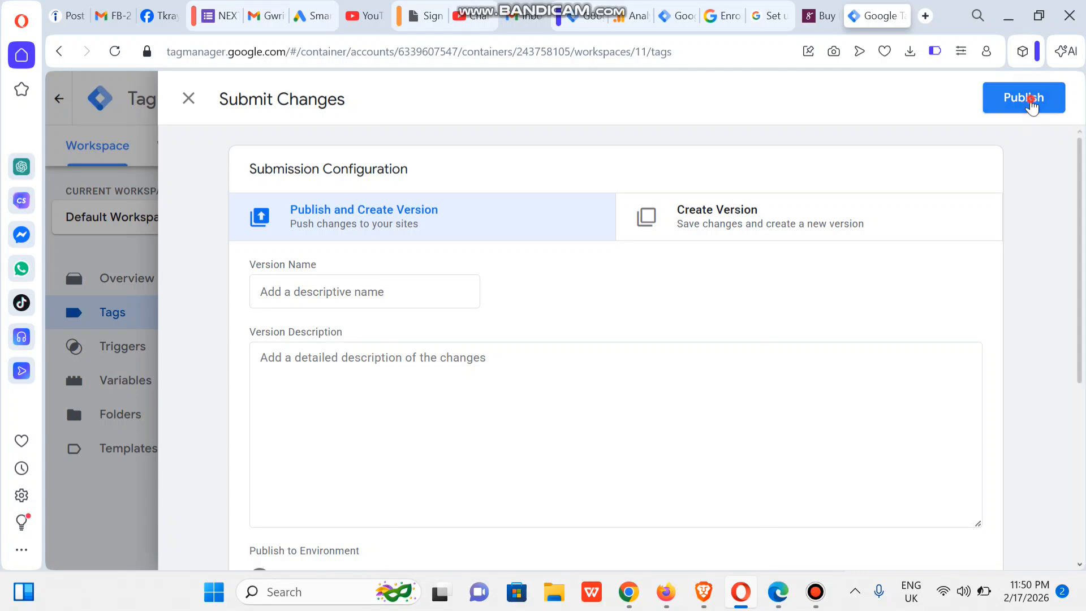
pyautogui.click(1029, 98)
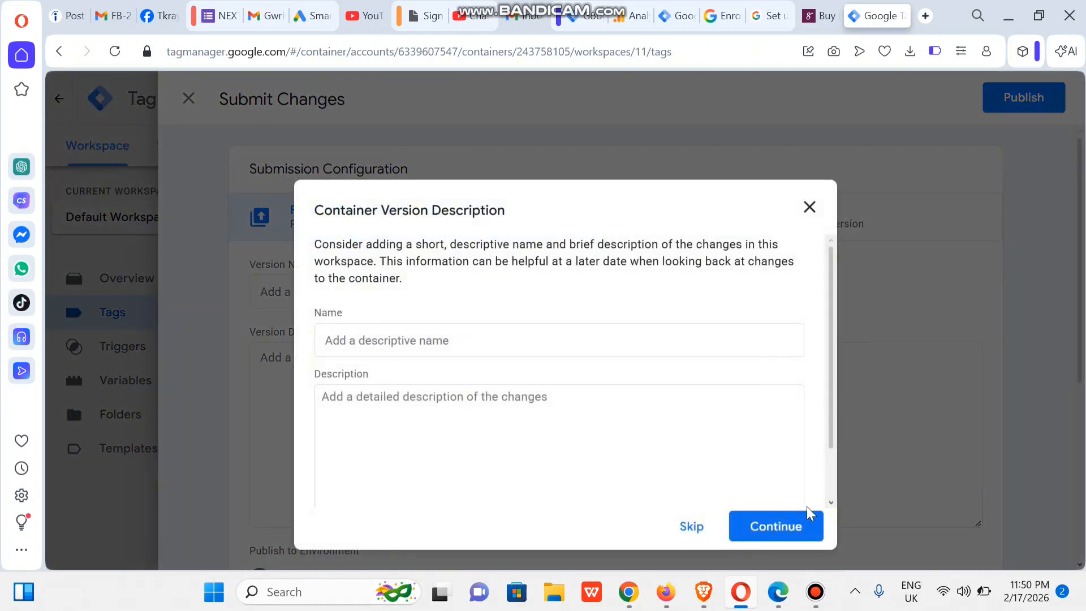
pyautogui.click(766, 524)
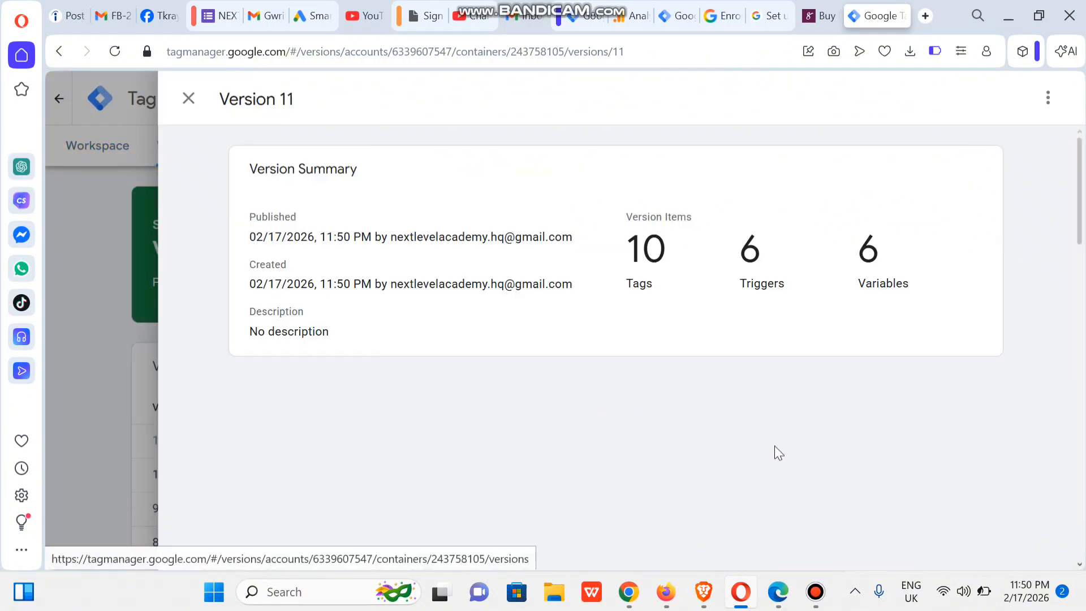
pyautogui.click(192, 99)
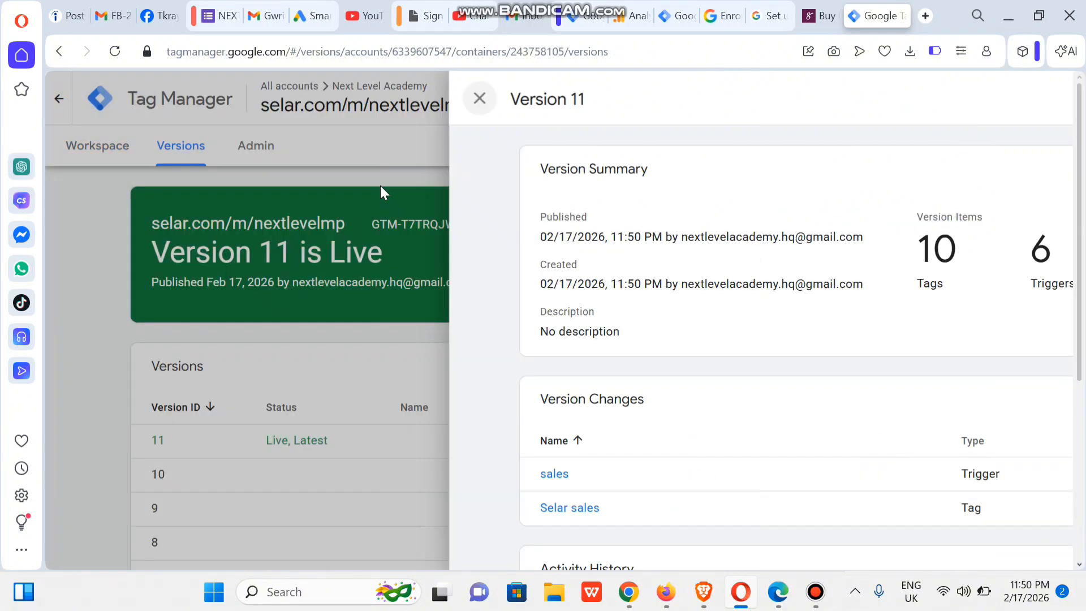
# - Switch to LinkedIn Campaign Manager in Chrome, advance the purchase conversion to its review and create it
pyautogui.click(630, 591)
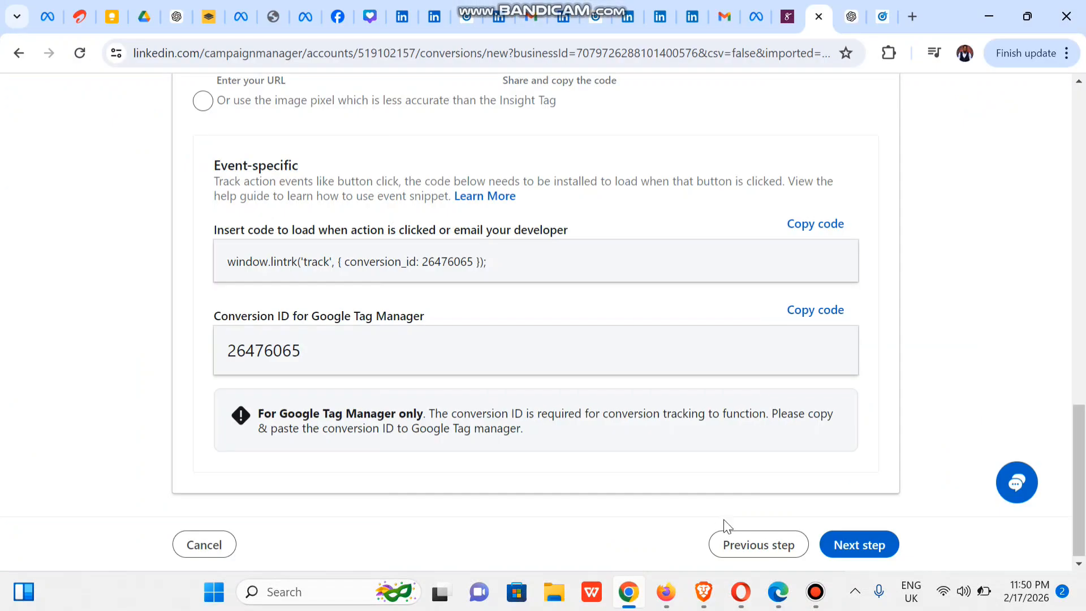
pyautogui.click(856, 541)
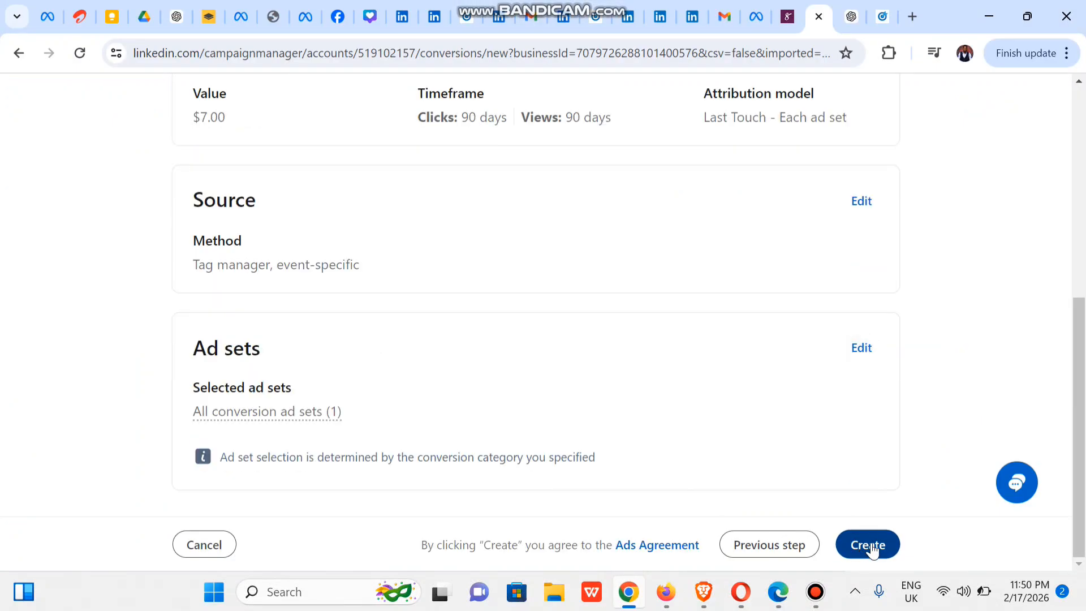
pyautogui.moveTo(1084, 461); pyautogui.dragTo(1084, 504)
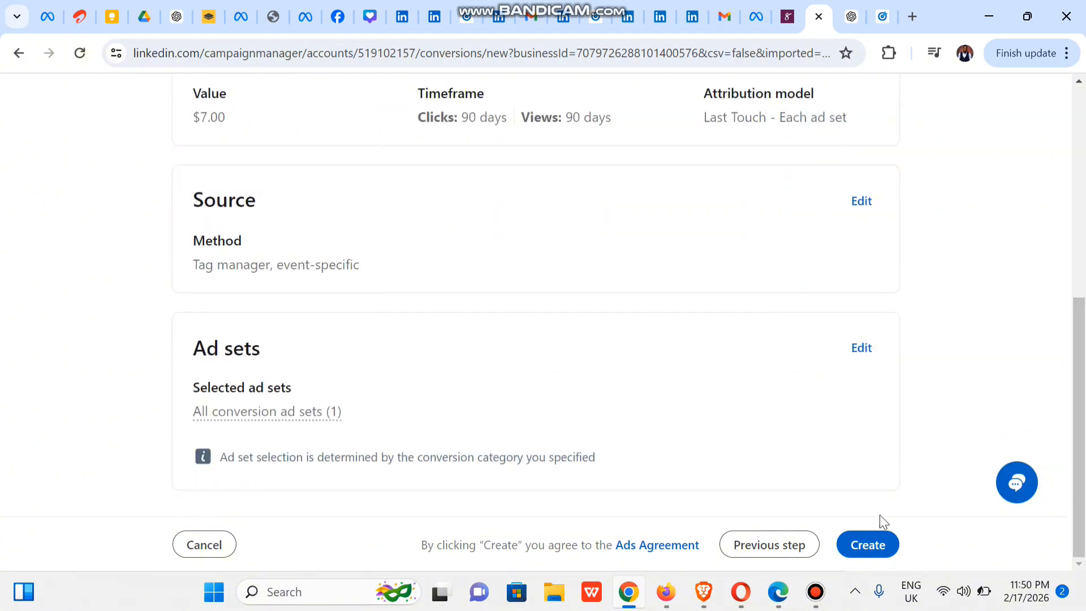
pyautogui.click(867, 545)
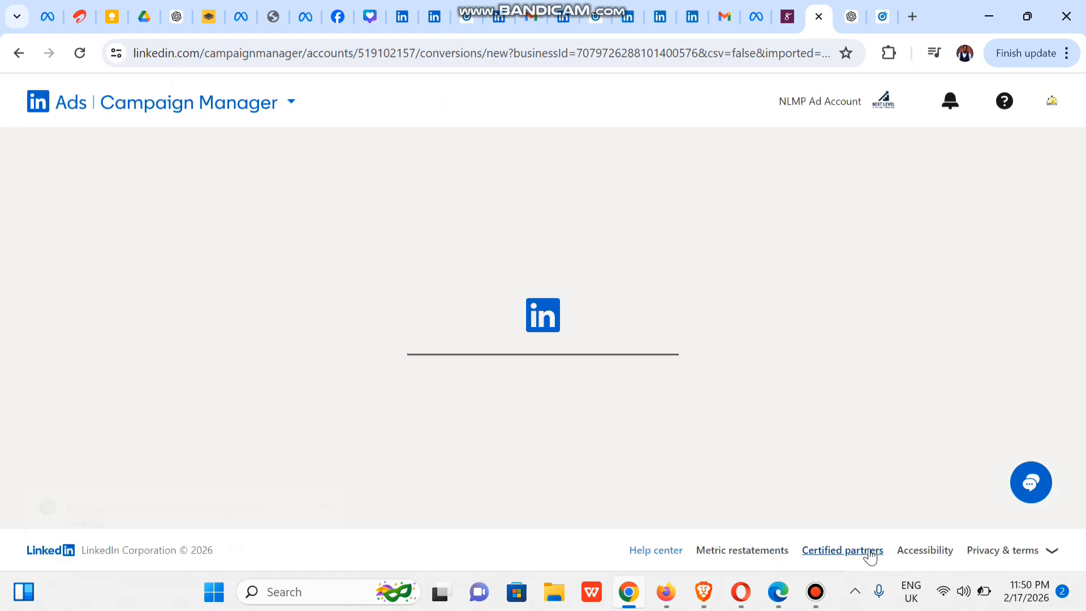